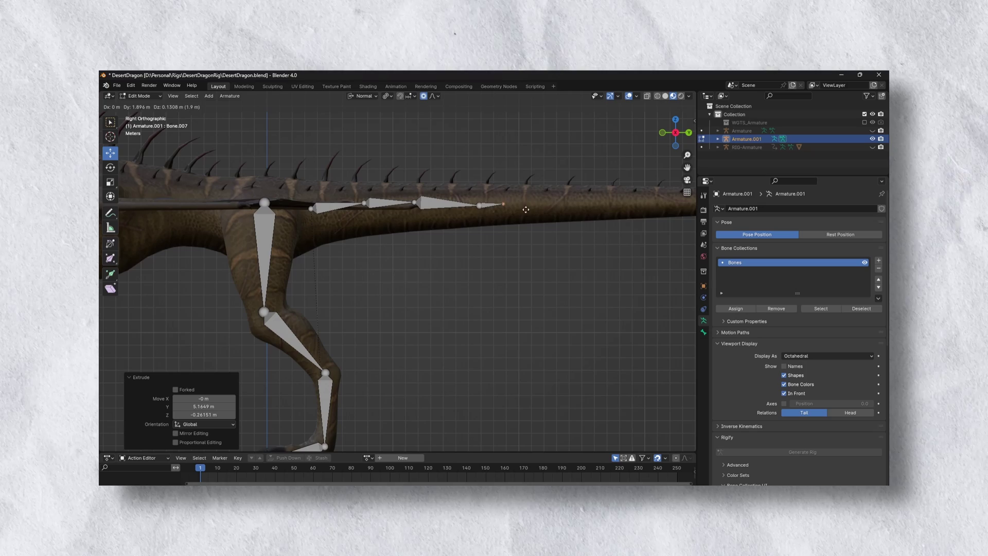
# - Extrude another bone from the desert dragon's tail tip to lengthen the tail
pyautogui.keyDown('shift'); pyautogui.moveTo(584, 226); pyautogui.dragTo(452, 242, button='middle'); pyautogui.keyUp('shift')
pyautogui.press('e')
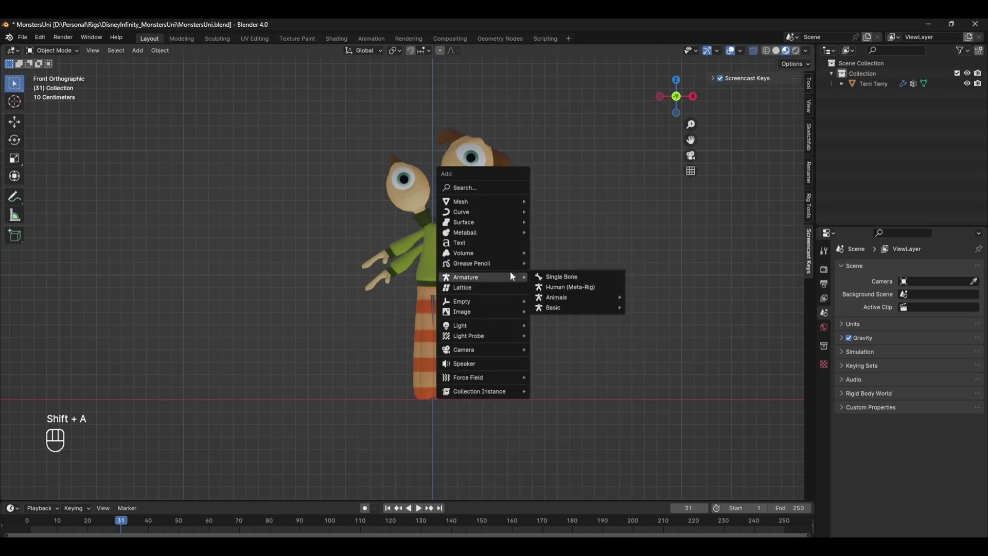
# - Add a single-bone armature and enter Edit Mode, browsing its Armature data for Rigify Samples
pyautogui.click(555, 279)
pyautogui.moveTo(812, 360); pyautogui.dragTo(702, 363)
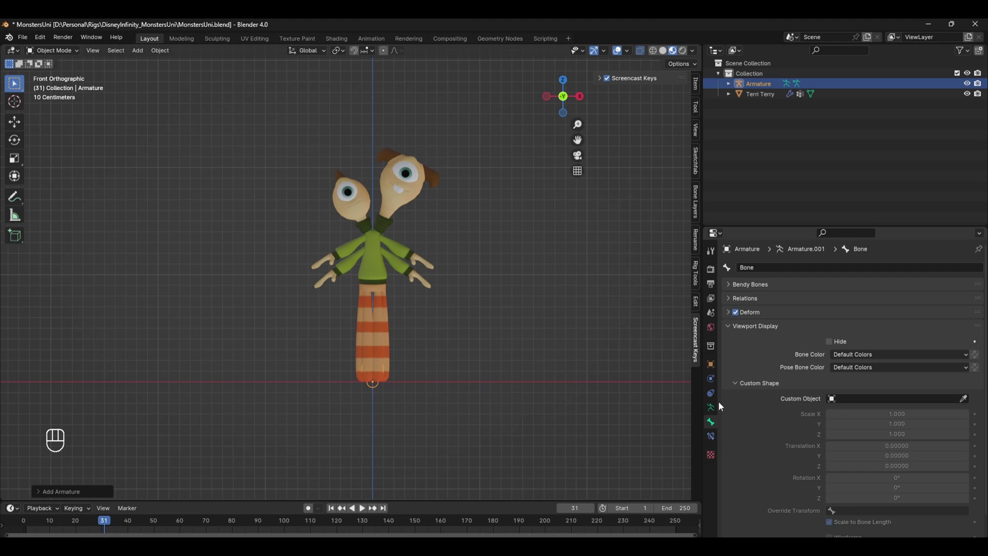
pyautogui.click(711, 407)
pyautogui.press('Tab')
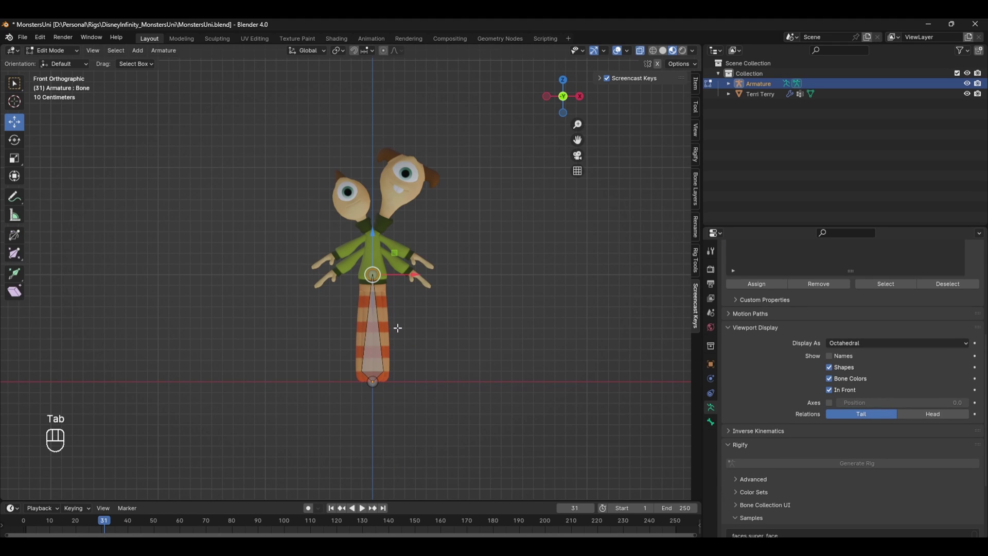
pyautogui.scroll(-5, 804, 403)
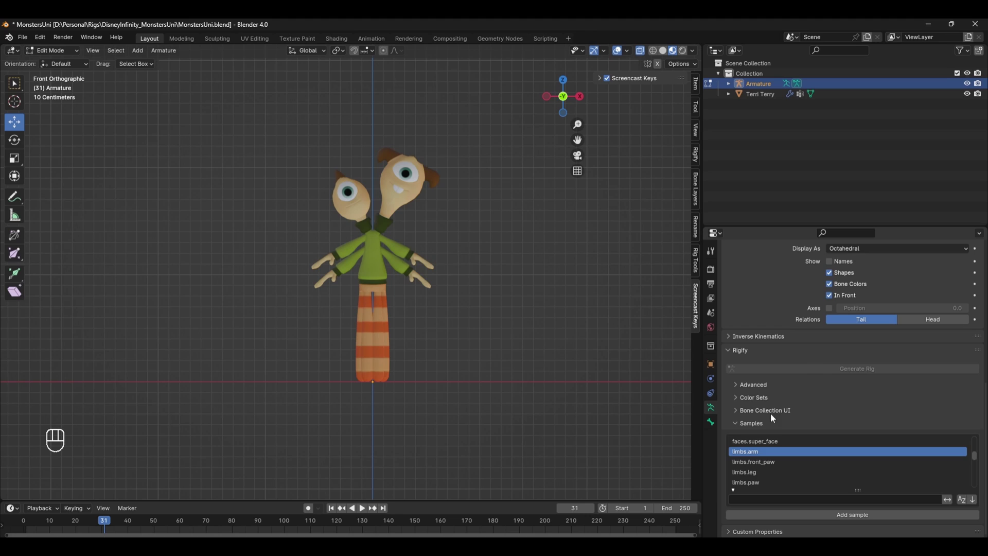
pyautogui.scroll(5, 733, 421)
pyautogui.scroll(-5, 752, 463)
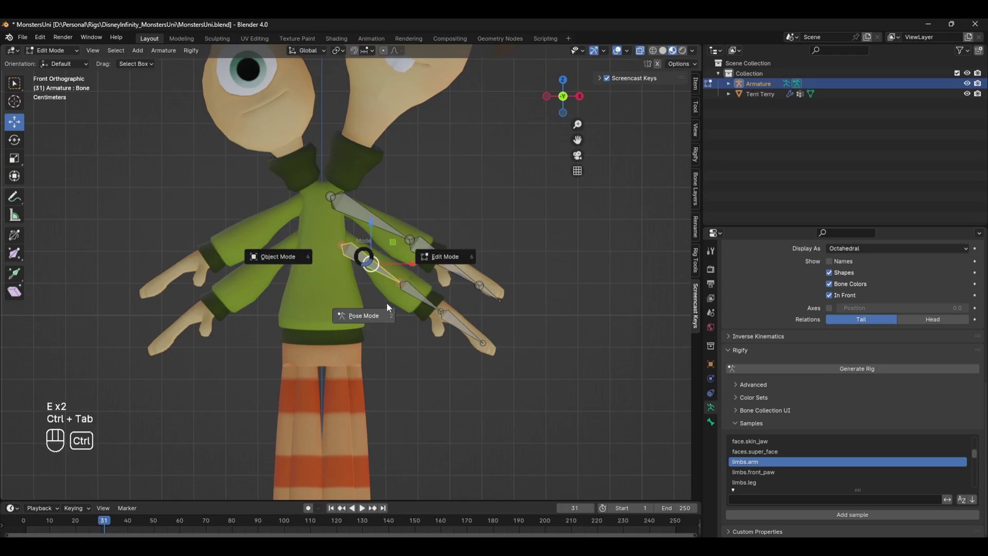
# - In Pose Mode, set the arm bone's Rigify rig type to limbs.arm
pyautogui.click(387, 306)
pyautogui.click(711, 423)
pyautogui.scroll(-3, 826, 438)
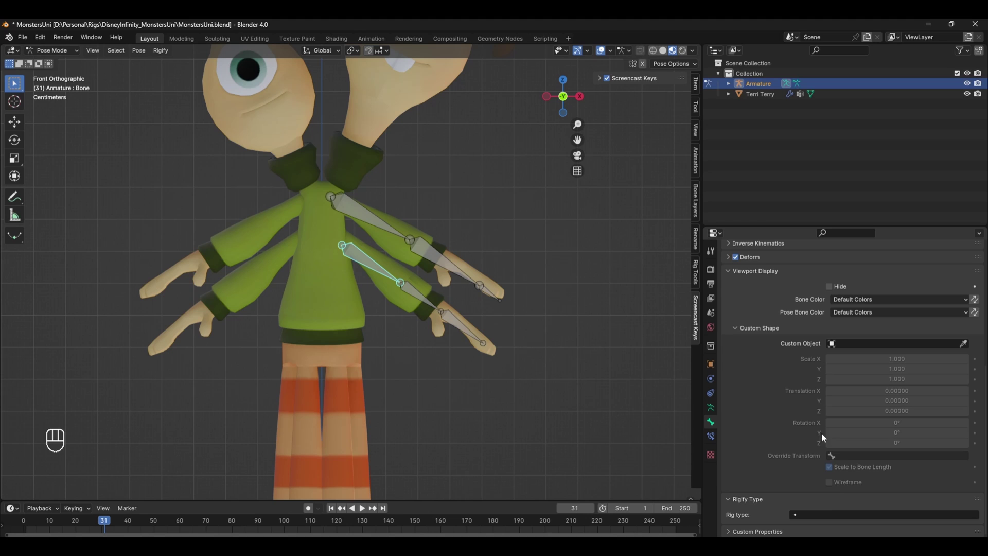
pyautogui.click(824, 515)
pyautogui.click(803, 496)
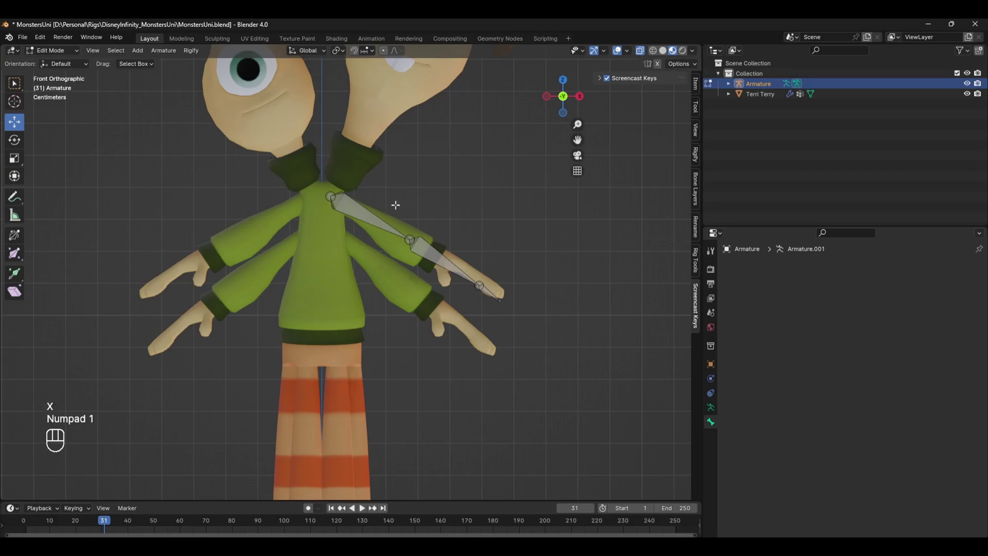
# - With X-ray on, move the arm chain and hand bone into the upper and lower arms
pyautogui.click(640, 52)
pyautogui.press('KP_7')
pyautogui.press('KP_1')
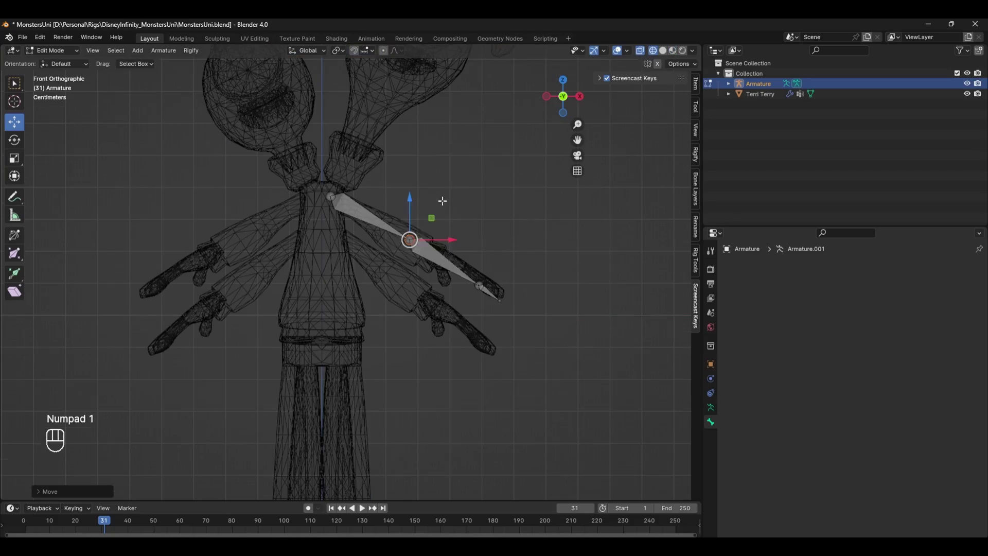
pyautogui.press('g')
pyautogui.press('g')
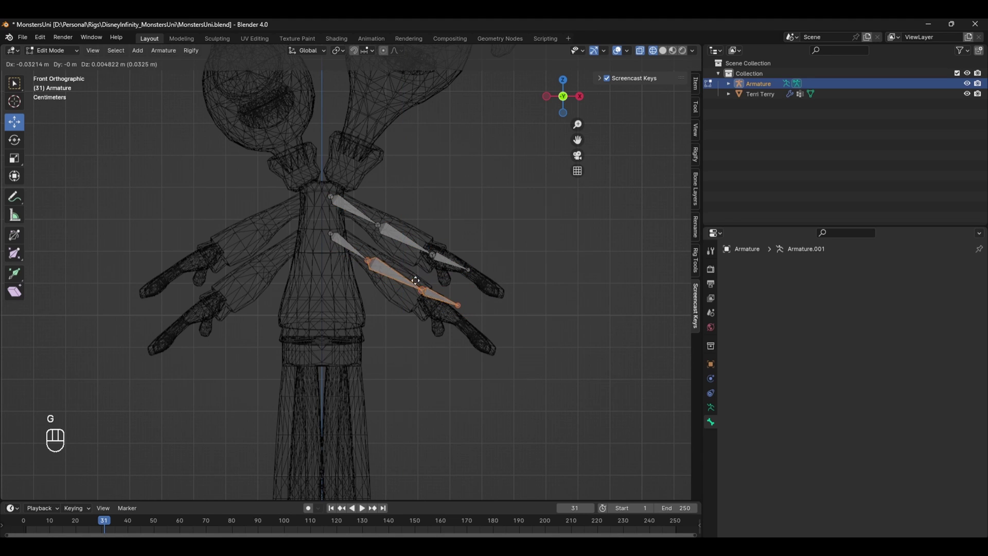
pyautogui.click(448, 306)
pyautogui.press('g')
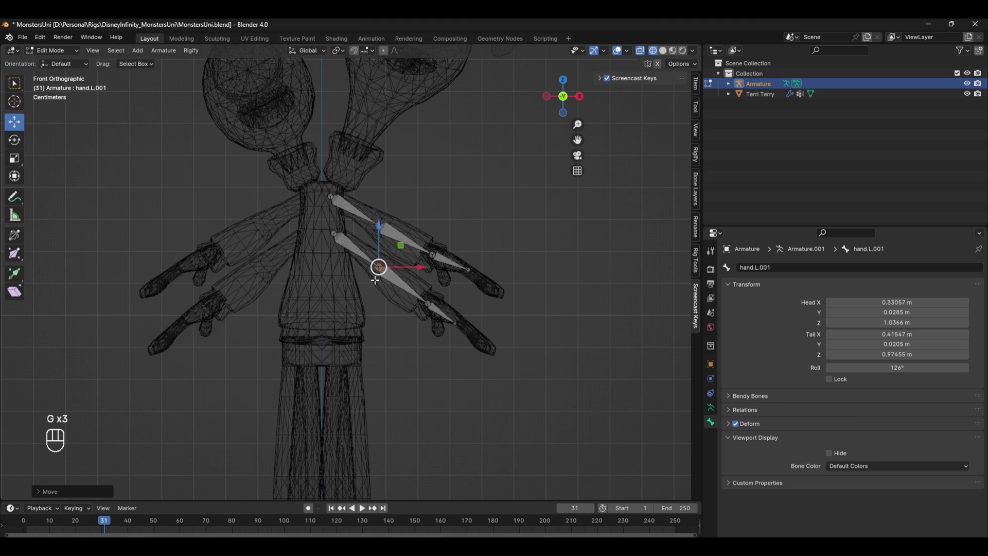
# - Box-select all arm bones and Symmetrize them onto the other side
pyautogui.moveTo(565, 186); pyautogui.dragTo(295, 382)
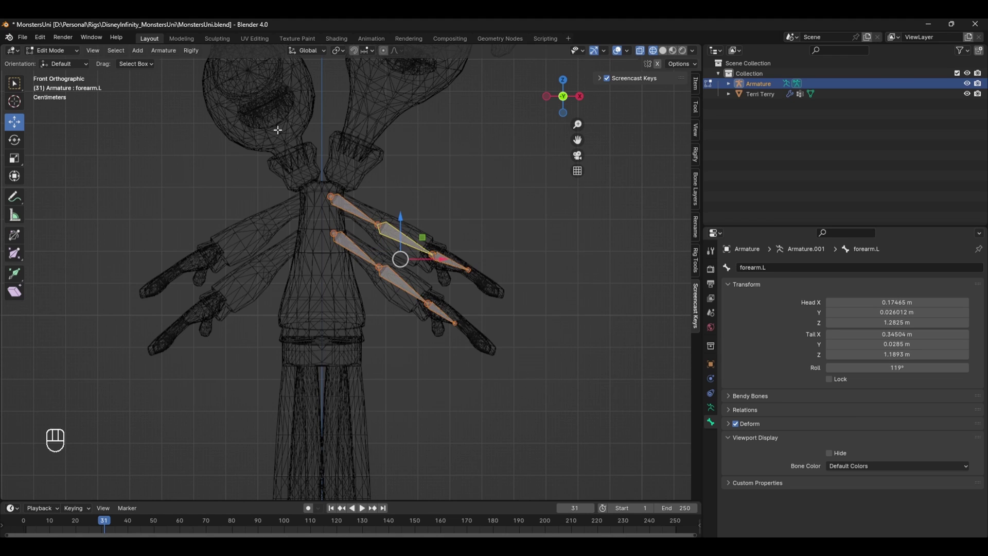
pyautogui.scroll(-3, 309, 360)
pyautogui.click(163, 50)
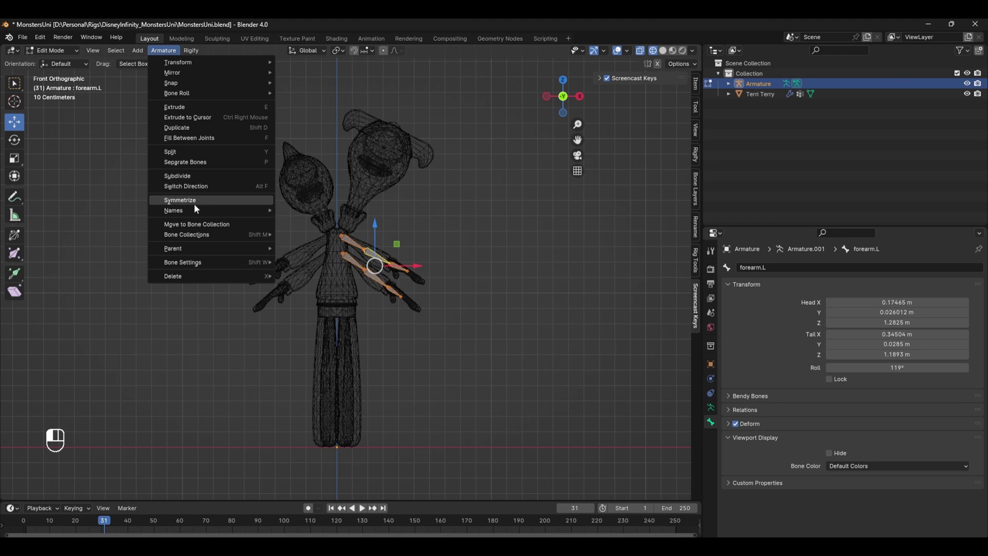
pyautogui.click(181, 196)
pyautogui.scroll(2, 459, 317)
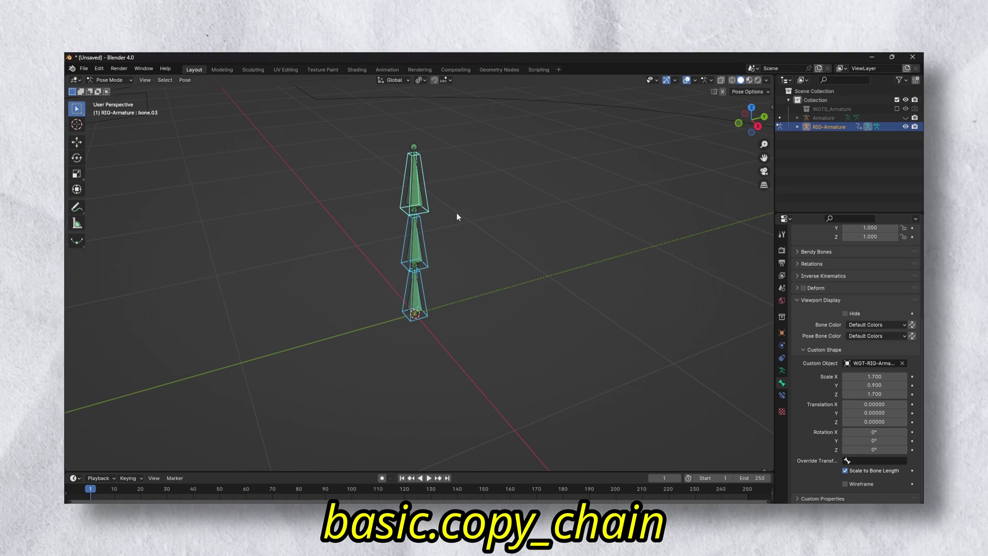
# - Rotate the basic.copy_chain demo's top bone around the X axis
pyautogui.press('r')
pyautogui.press('x')
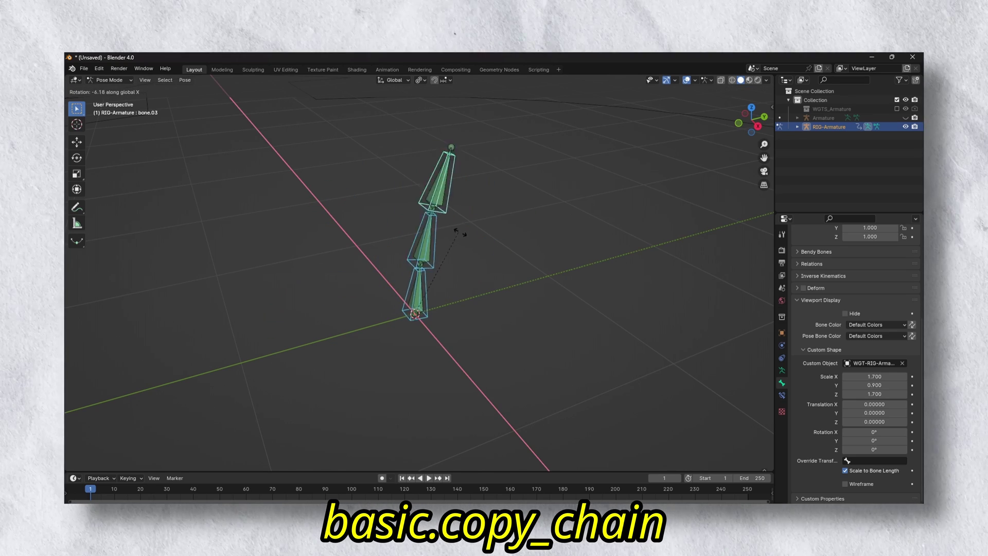
pyautogui.click(422, 267)
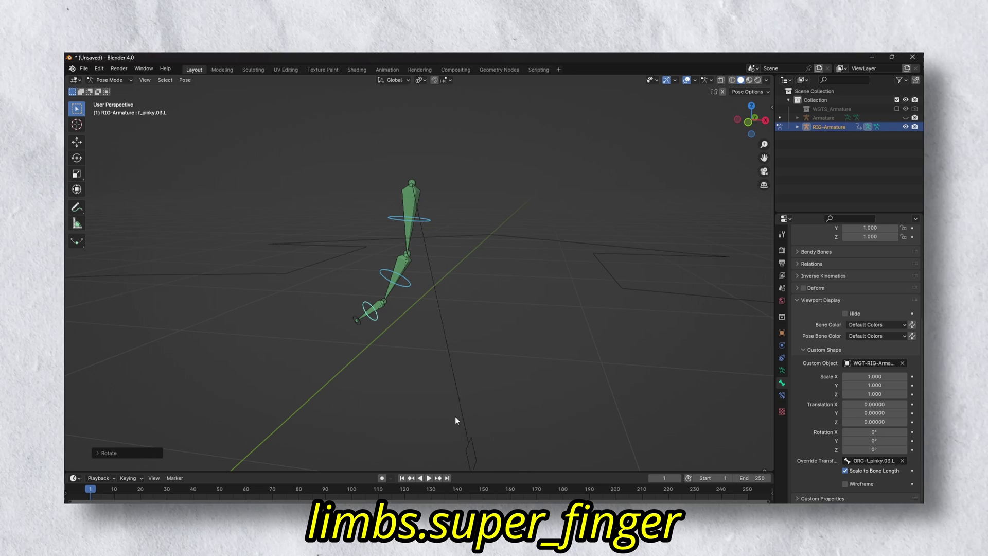
# - Reset the super_finger demo chain, curl it via its master control, and switch to wireframe
pyautogui.hotkey('alt', 'r')
pyautogui.press('r')
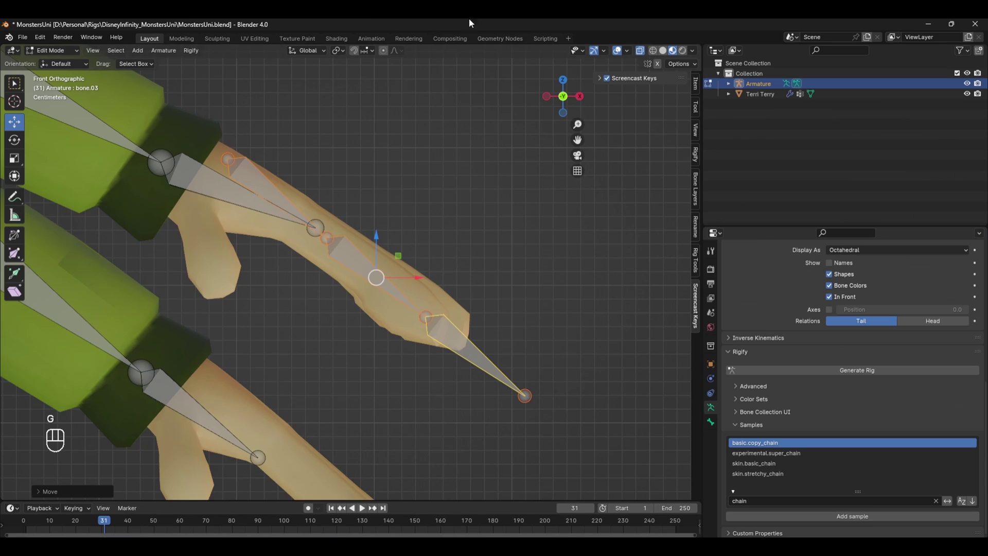
pyautogui.click(653, 50)
# - Shrink the finger chain to fit the hand and duplicate it, rotated, for another finger
pyautogui.press('s')
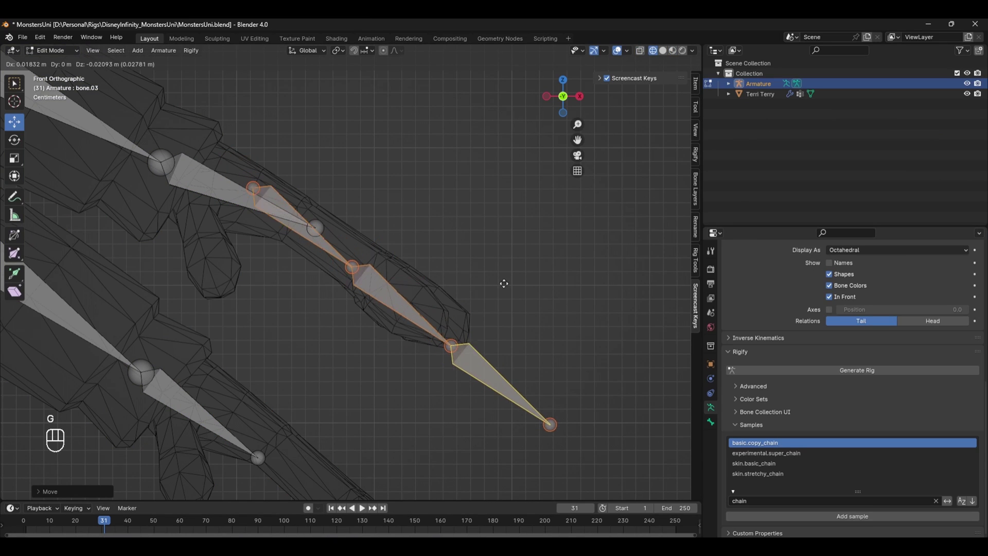
pyautogui.click(536, 293)
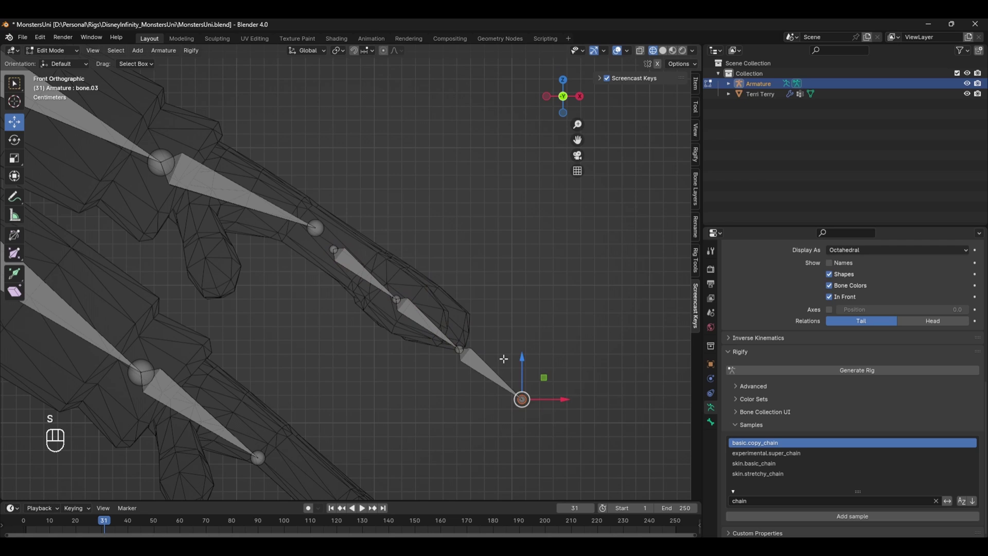
pyautogui.hotkey('shift', 'd')
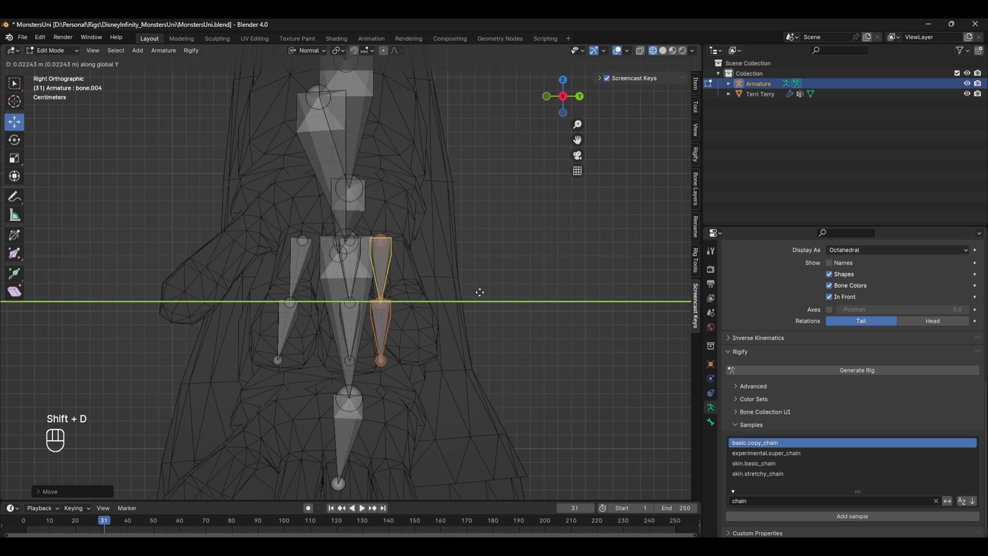
pyautogui.press('r')
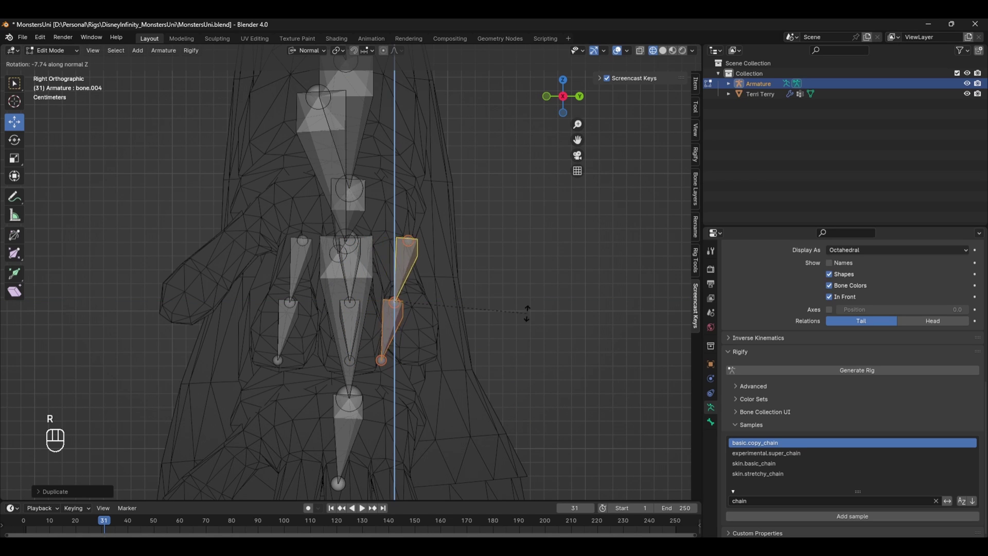
pyautogui.press('KP_1')
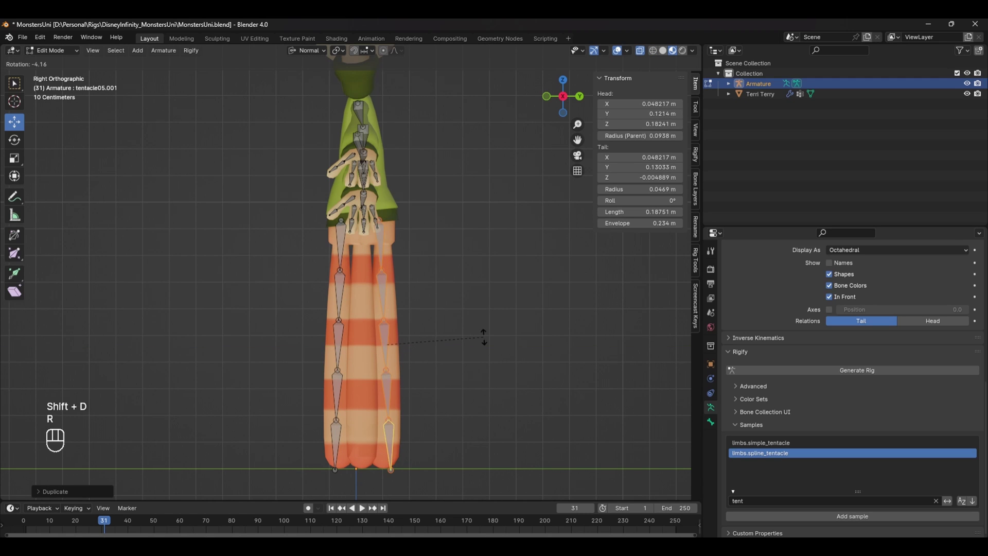
# - Finish placing the limbs.spline_tentacle leg chains and Symmetrize them onto the other leg
pyautogui.click(482, 341)
pyautogui.press('KP_1')
pyautogui.click(163, 50)
pyautogui.click(178, 202)
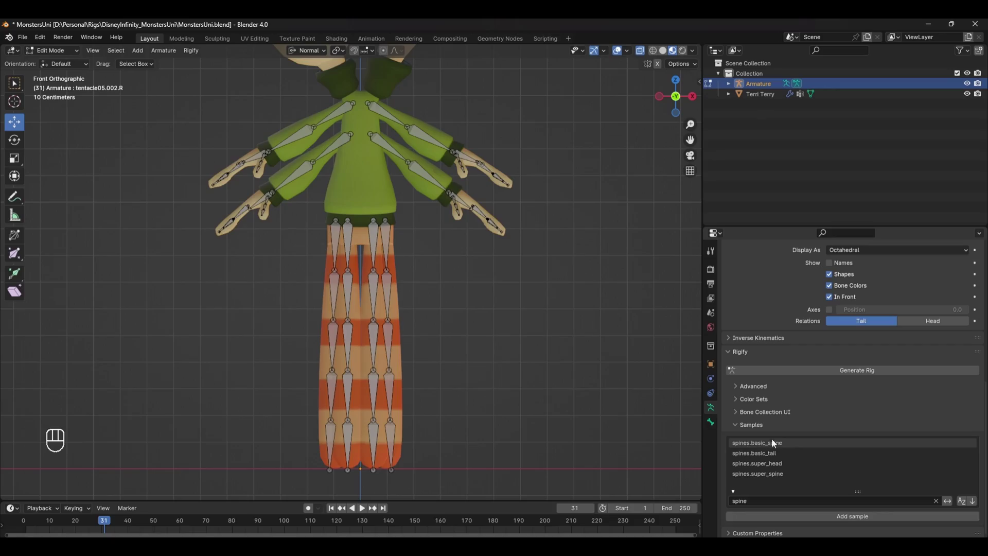
# - Add the spines.basic_spine sample up the torso and the spines.super_head sample above it
pyautogui.click(821, 516)
pyautogui.keyDown('shift'); pyautogui.moveTo(417, 209); pyautogui.dragTo(417, 271, button='middle'); pyautogui.keyUp('shift')
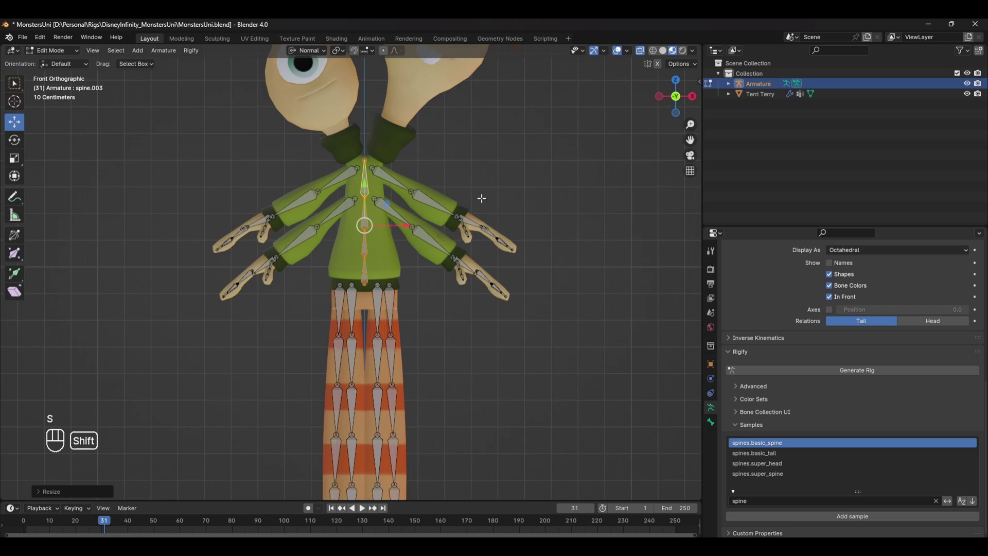
pyautogui.click(757, 463)
pyautogui.click(853, 516)
pyautogui.scroll(-2, 461, 300)
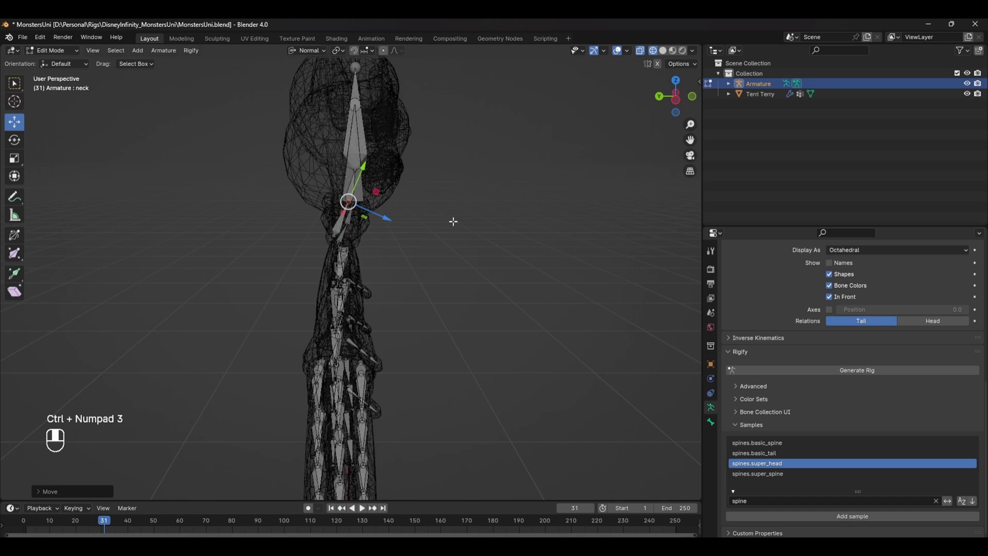
# - Parent the hand bones with Keep Offset
pyautogui.press('KP_1')
pyautogui.click(372, 282)
pyautogui.scroll(3, 416, 287)
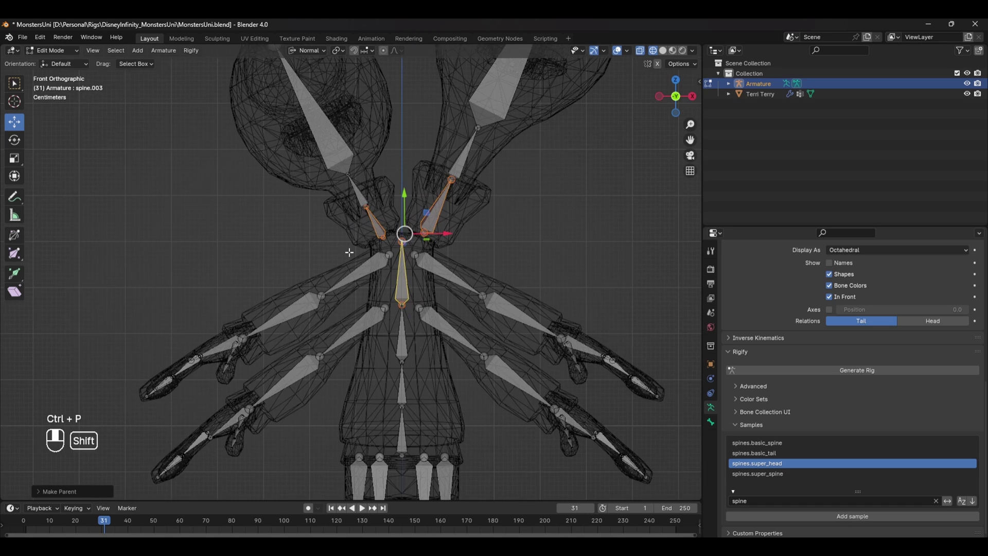
pyautogui.press('z')
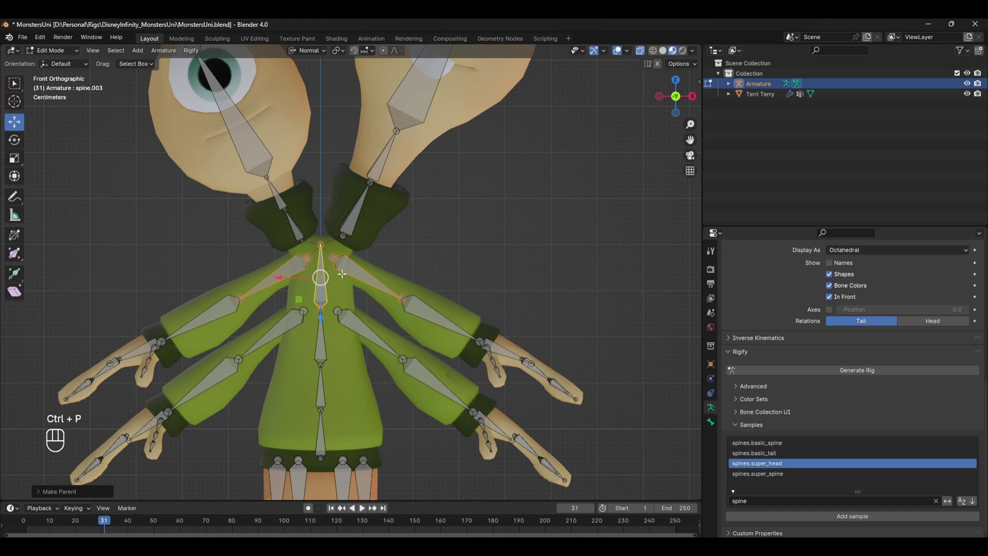
pyautogui.scroll(-3, 325, 293)
pyautogui.hotkey('ctrl', 'p')
pyautogui.click(511, 294)
# - Parent a hand's finger bone to the spine bone with Keep Offset
pyautogui.moveTo(511, 293); pyautogui.dragTo(424, 138, button='middle')
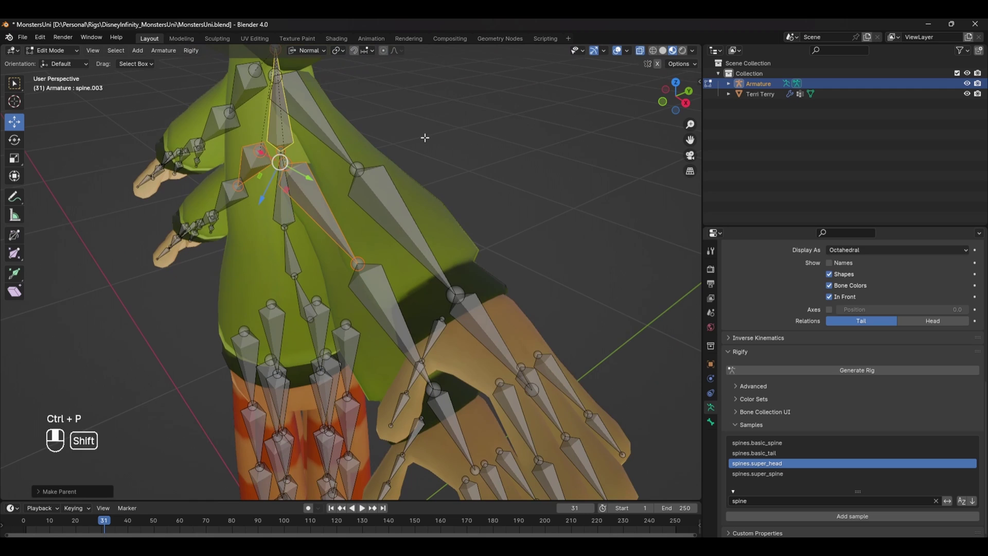
pyautogui.keyDown('shift'); pyautogui.moveTo(505, 348); pyautogui.dragTo(510, 380, button='middle'); pyautogui.keyUp('shift')
pyautogui.keyDown('shift'); pyautogui.click(510, 379); pyautogui.keyUp('shift')
pyautogui.keyDown('ctrl'); pyautogui.moveTo(476, 348); pyautogui.dragTo(465, 181, button='middle'); pyautogui.keyUp('ctrl')
pyautogui.keyDown('shift'); pyautogui.click(465, 181); pyautogui.keyUp('shift')
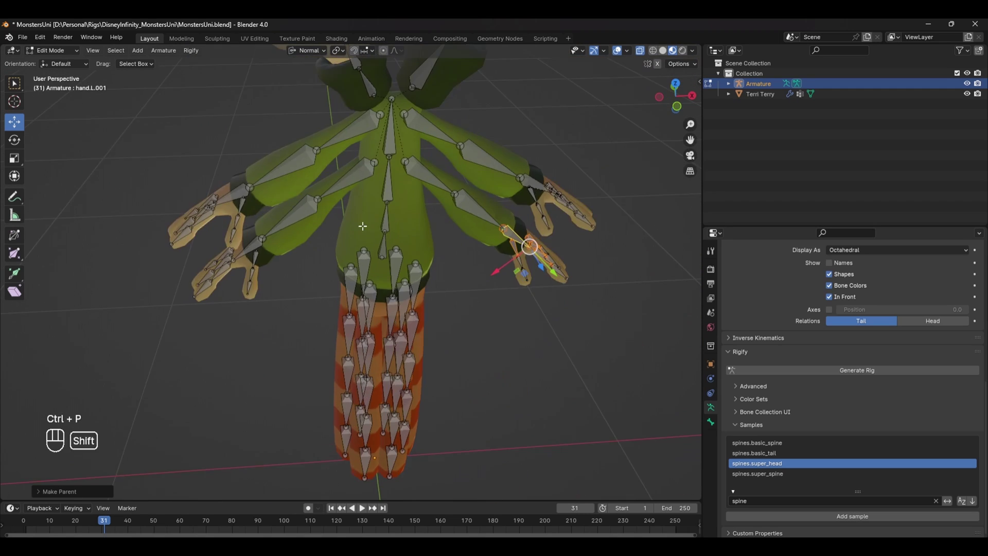
pyautogui.press('KP_1')
pyautogui.hotkey('ctrl', 'p')
pyautogui.click(465, 180)
pyautogui.scroll(-4, 452, 303)
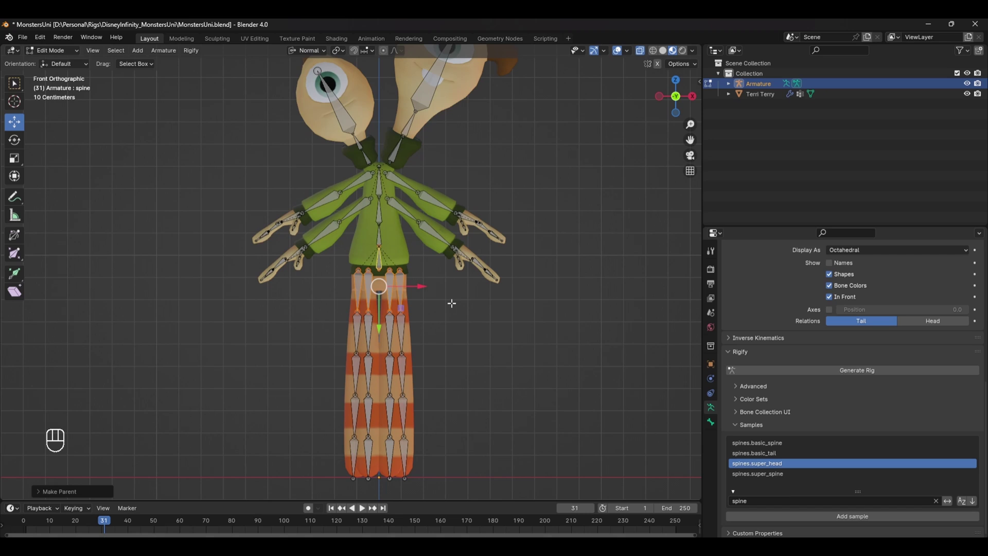
# - In Pose Mode, test-move the bones, undo the move, and reach the Rigify panel
pyautogui.hotkey('ctrl', 'Tab')
pyautogui.press('g')
pyautogui.hotkey('ctrl', 'z')
pyautogui.scroll(-2, 381, 254)
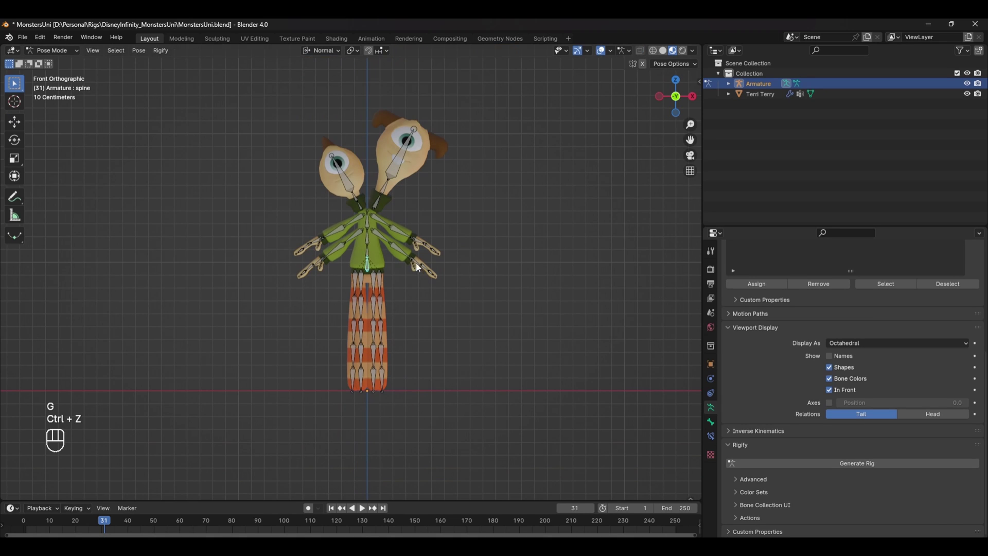
# - Attempt Generate Rig, then set the Bones collection's UI Row from 0 to 1
pyautogui.click(857, 384)
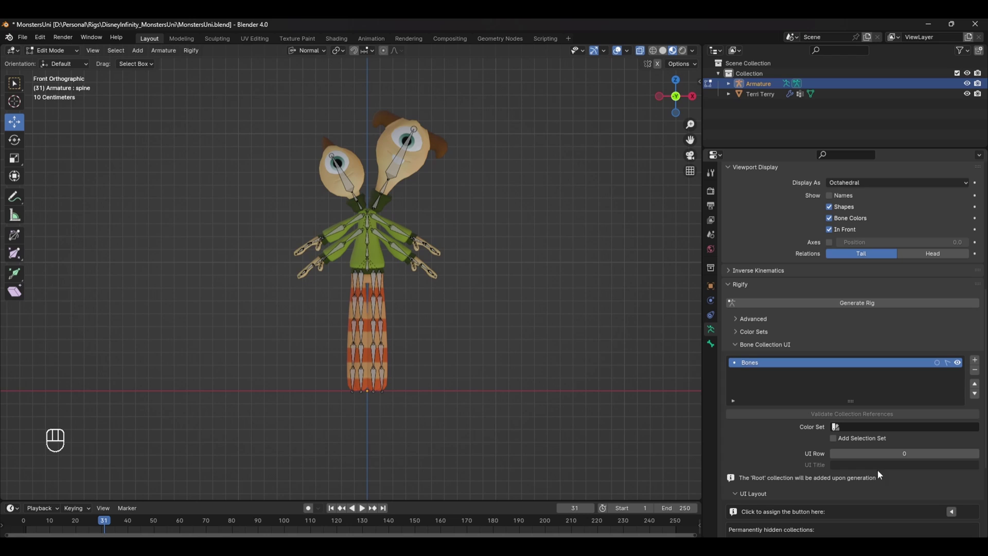
pyautogui.click(977, 454)
pyautogui.scroll(1, 915, 327)
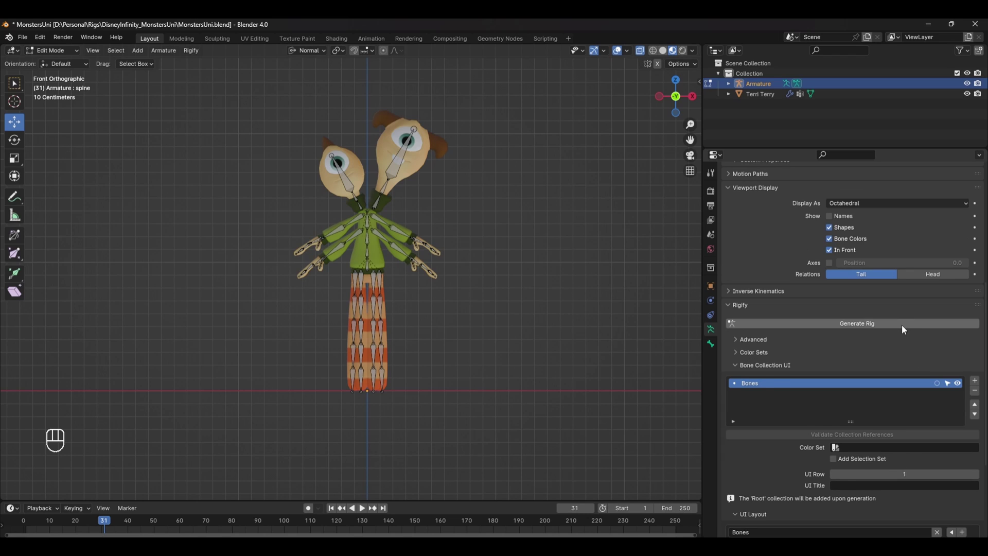
# - Generate the Rigify rig, then hide the character mesh and the generated rig
pyautogui.click(902, 324)
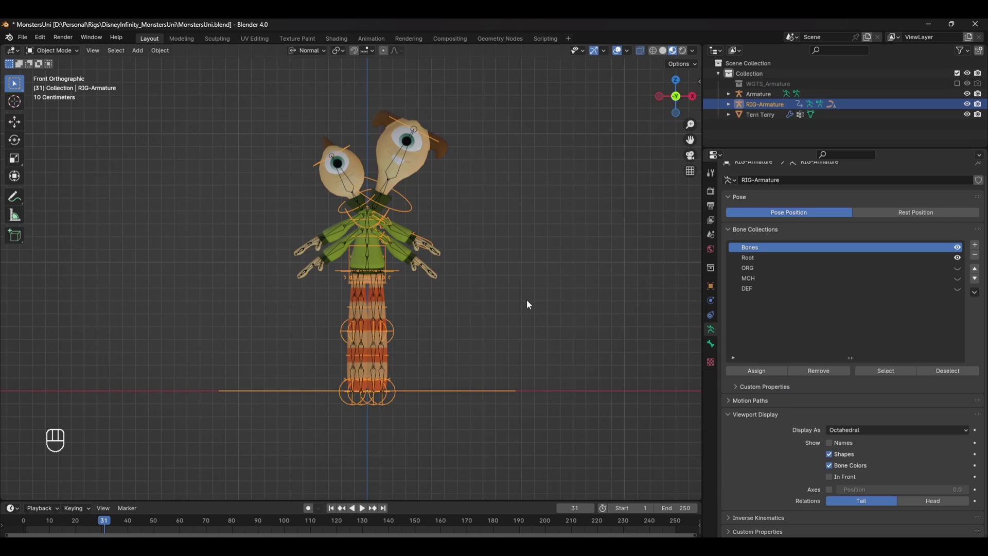
pyautogui.moveTo(528, 304); pyautogui.dragTo(470, 337, button='middle')
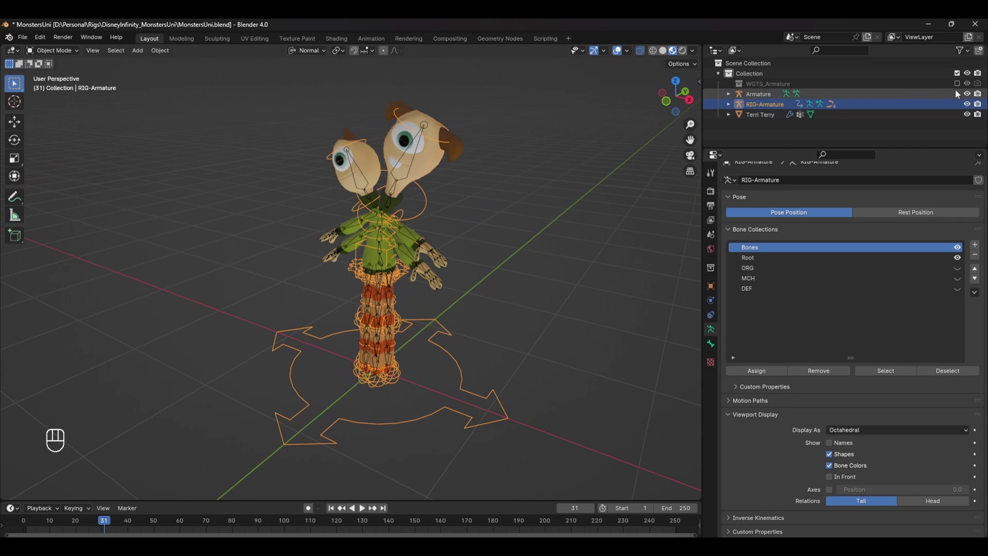
pyautogui.click(968, 115)
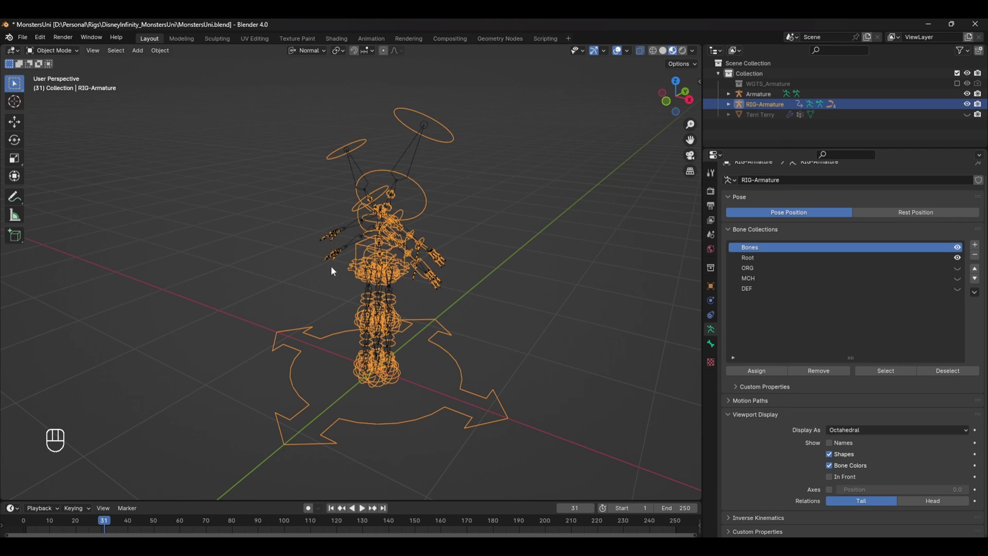
pyautogui.press('h')
# - In the metarig's Edit Mode, reposition the forearm.L.001 elbow and lower-left hand bones
pyautogui.click(420, 240)
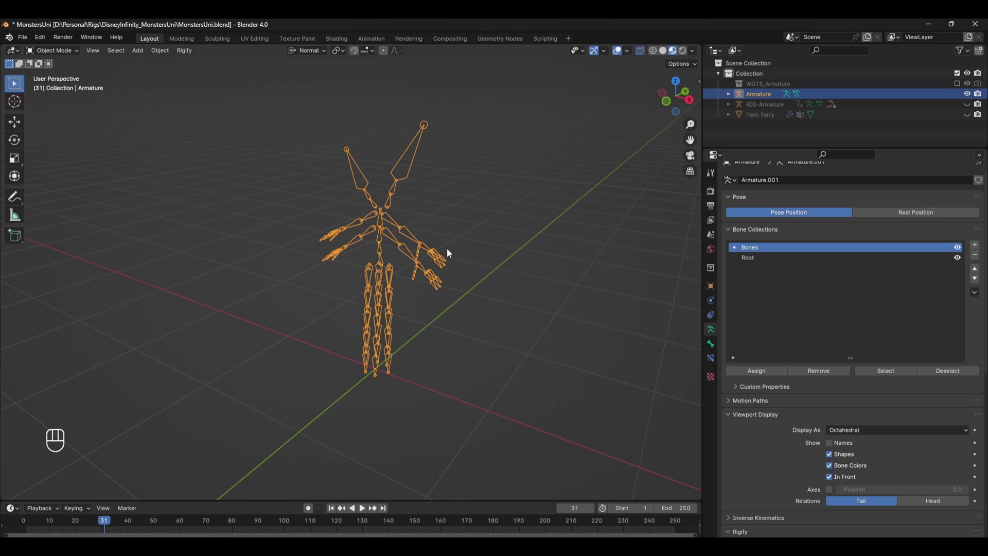
pyautogui.press('Tab')
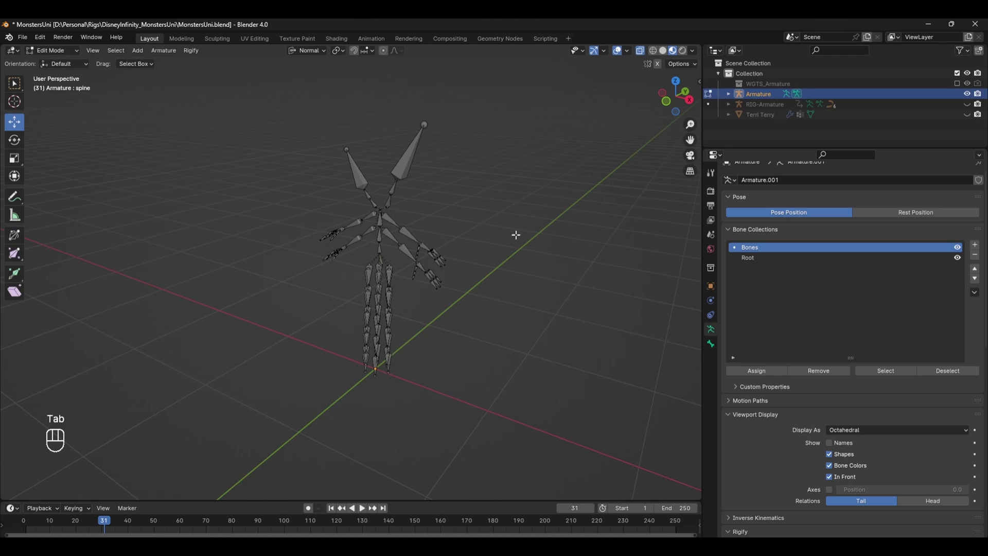
pyautogui.click(644, 51)
pyautogui.press('KP_1')
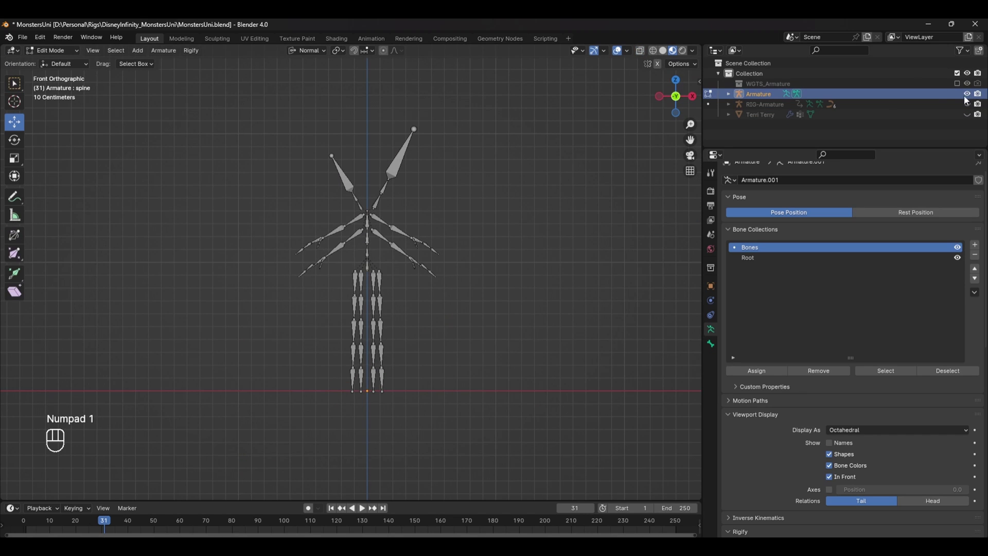
pyautogui.scroll(5, 393, 238)
pyautogui.click(393, 238)
pyautogui.press('g')
pyautogui.click(537, 304)
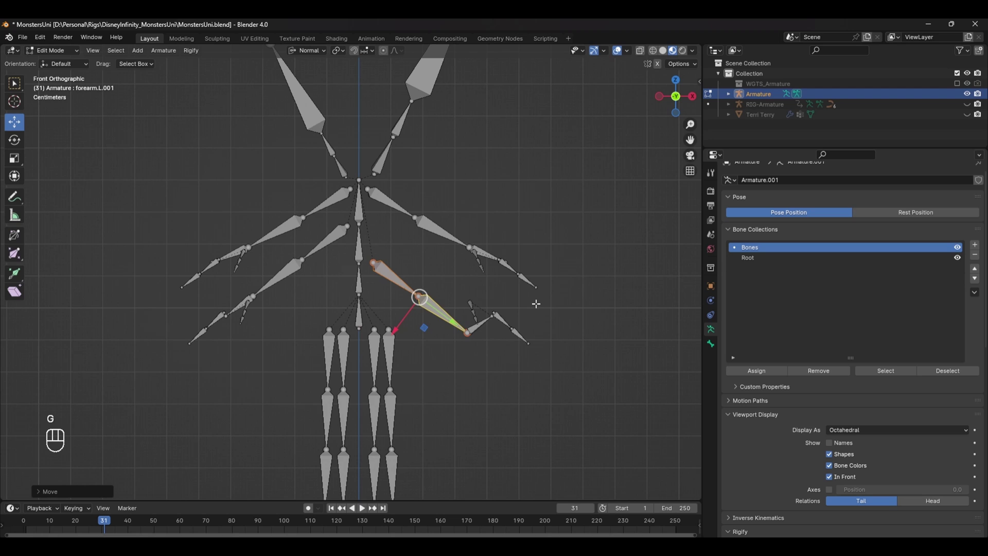
pyautogui.hotkey('ctrl', 'z')
pyautogui.scroll(-8, 830, 382)
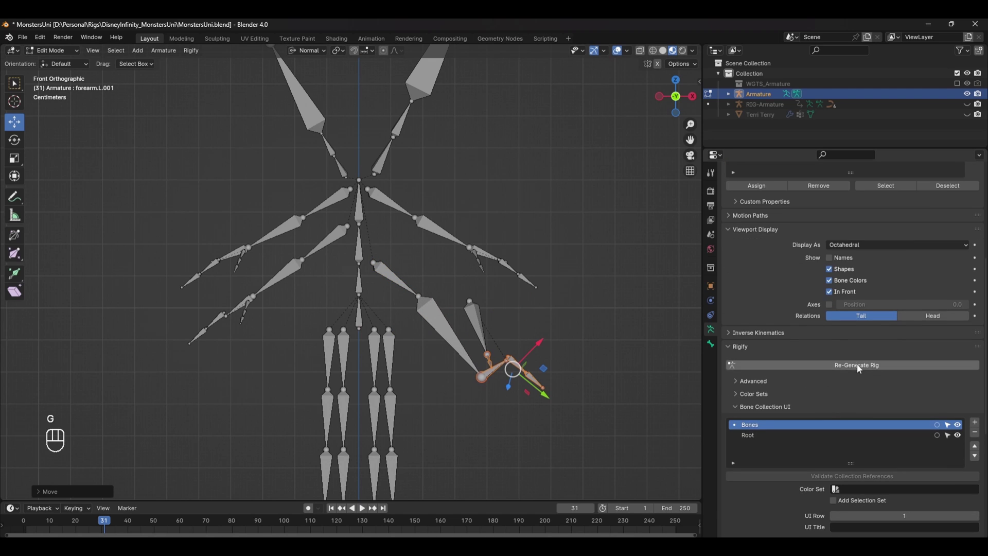
# - Re-Generate Rig from the adjusted metarig and hide the regenerated RIG-Armature
pyautogui.click(857, 364)
pyautogui.moveTo(469, 326); pyautogui.dragTo(557, 346, button='middle')
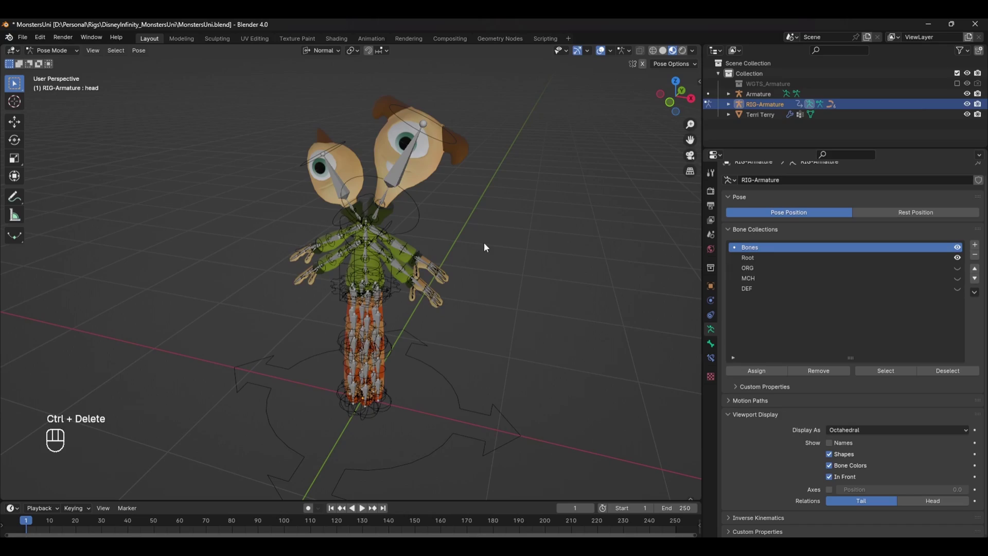
pyautogui.click(968, 102)
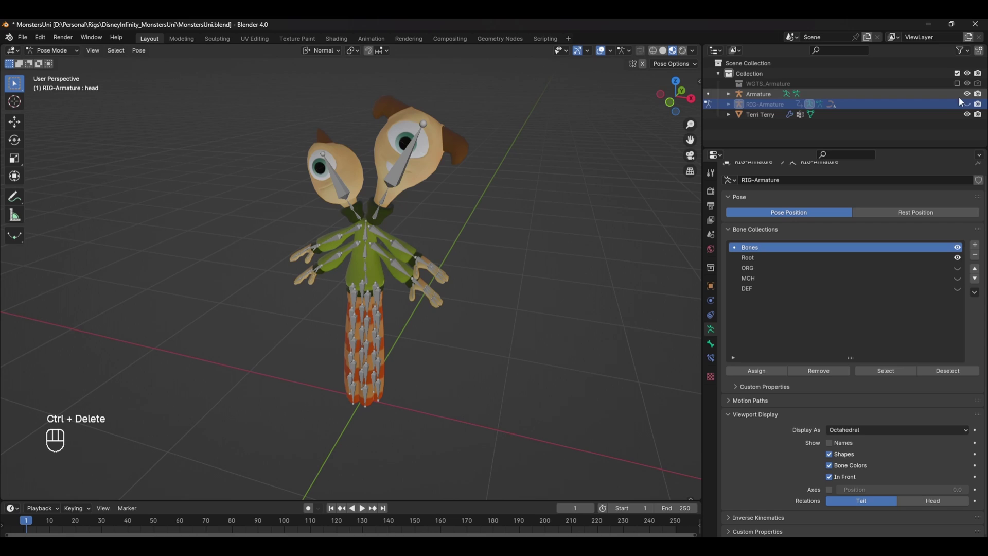
pyautogui.hotkey('ctrl', 'Tab')
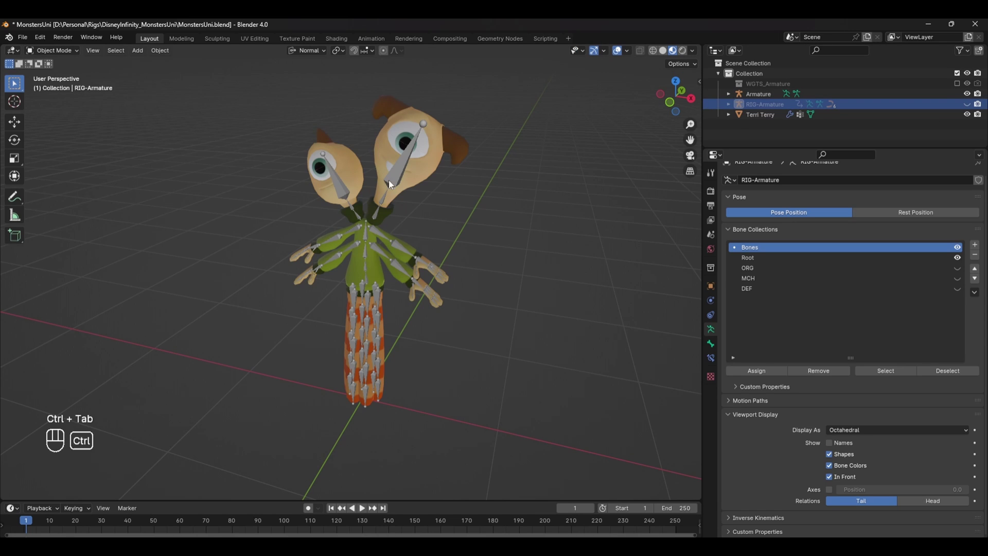
# - In the metarig's Pose Mode, remove every bone from the Bones collection
pyautogui.click(389, 181)
pyautogui.press('Tab')
pyautogui.click(402, 170)
pyautogui.press('KP_1')
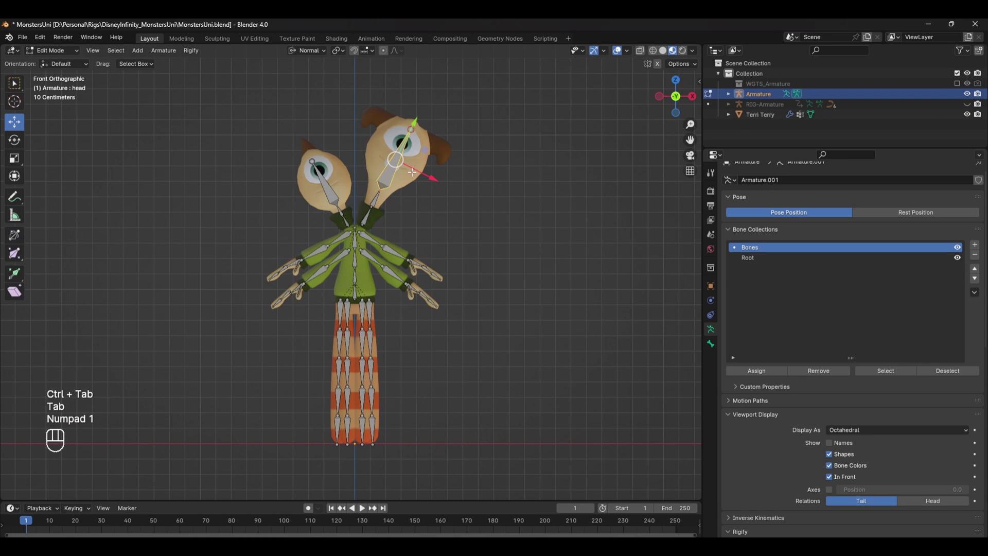
pyautogui.hotkey('ctrl', 'Tab')
pyautogui.hotkey('ctrl', 'Tab')
pyautogui.click(401, 277)
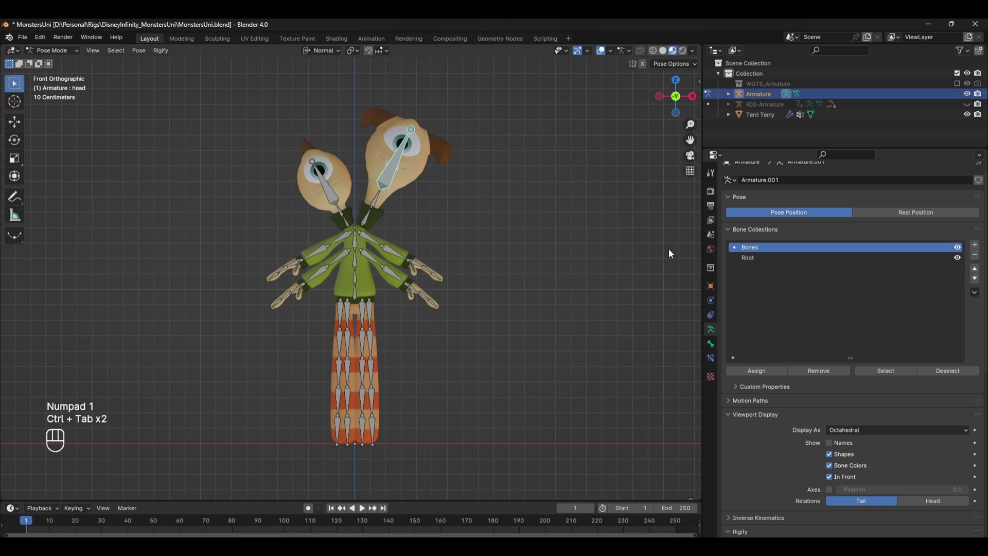
pyautogui.press('a')
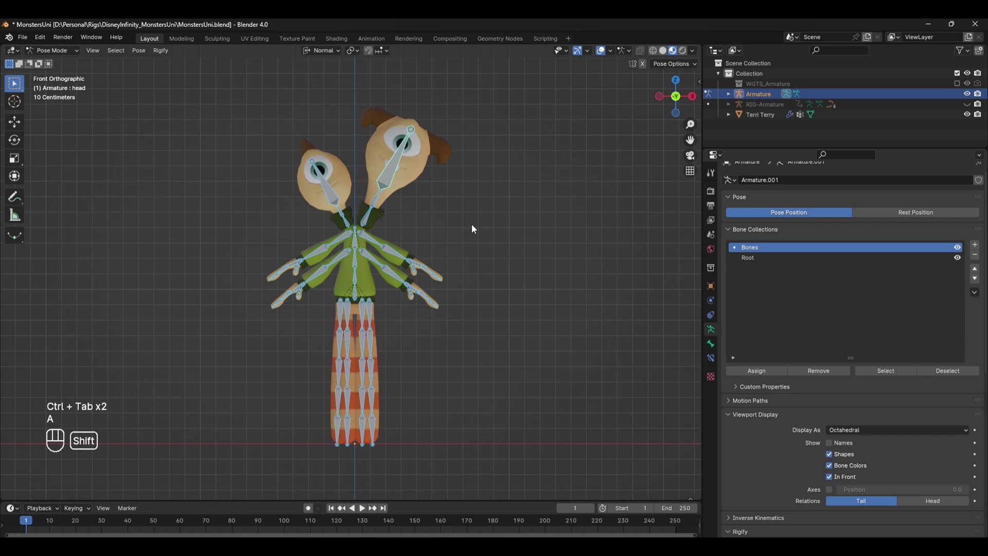
pyautogui.hotkey('shift', 'm')
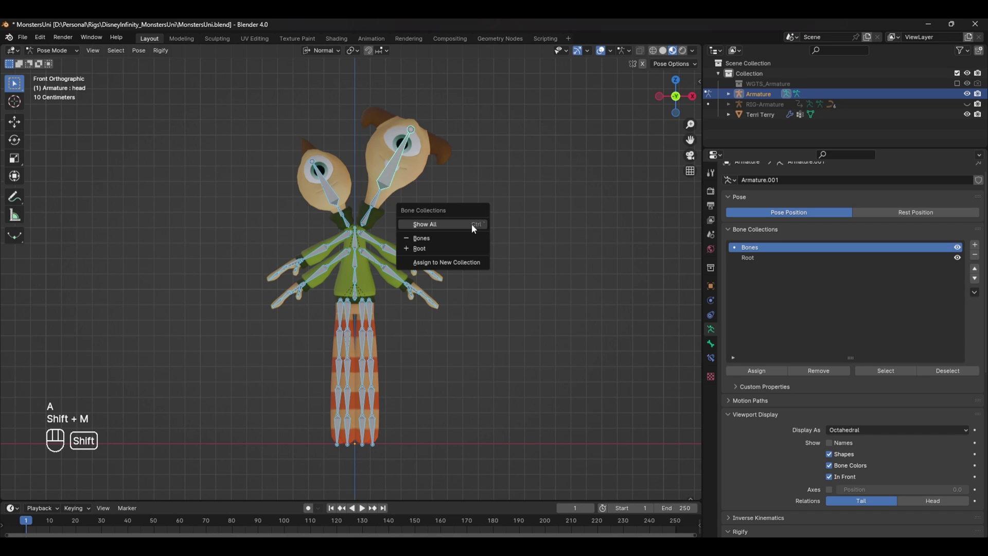
pyautogui.click(436, 241)
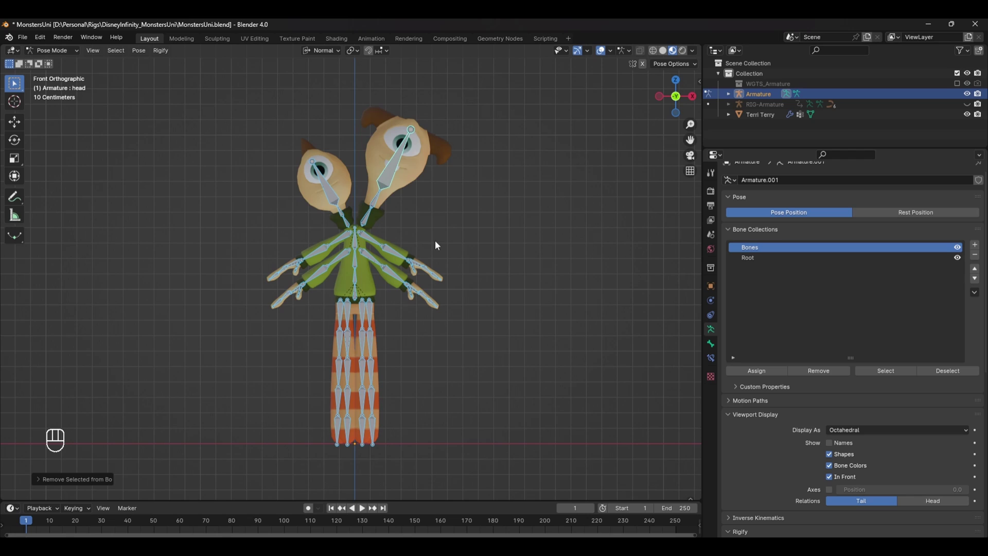
# - Assign the two head bones to a new collection named HEADS
pyautogui.moveTo(459, 103); pyautogui.dragTo(293, 224)
pyautogui.hotkey('shift', 'm')
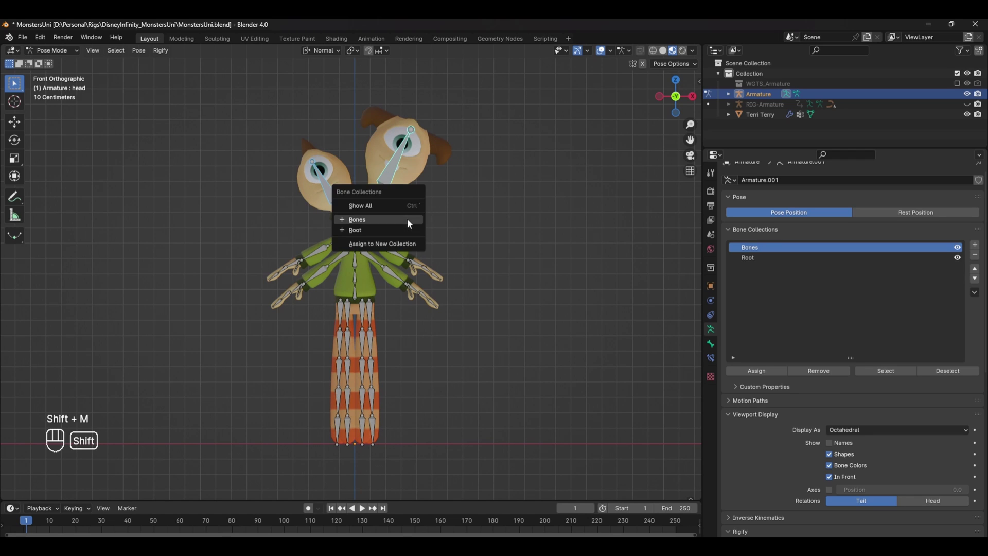
pyautogui.click(388, 246)
pyautogui.doubleClick(765, 267)
pyautogui.write('HEADS')
pyautogui.press('Return')
# - Assign the left arm bones to a new collection named LeftArm
pyautogui.moveTo(497, 225); pyautogui.dragTo(404, 300)
pyautogui.hotkey('shift', 'm')
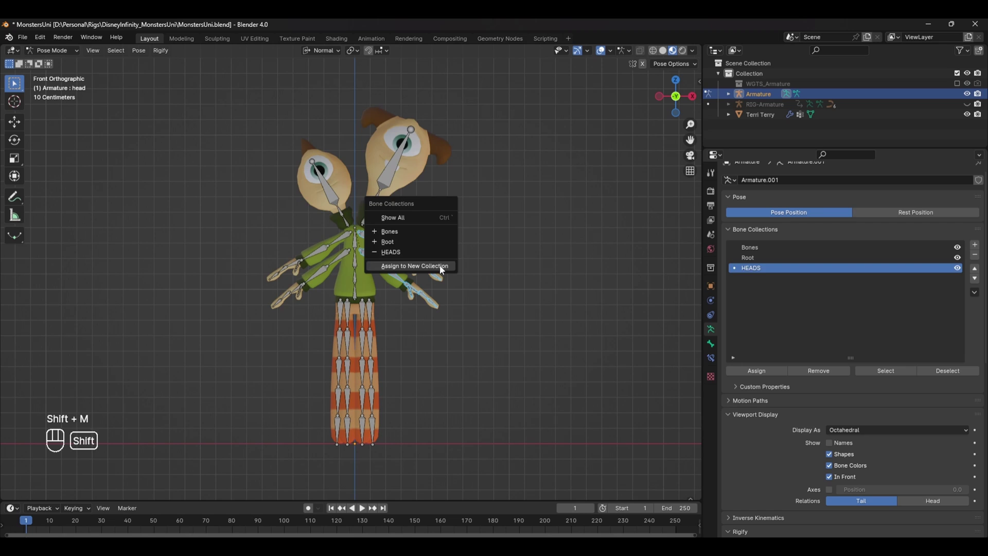
pyautogui.click(402, 266)
pyautogui.doubleClick(782, 278)
pyautogui.write('LeftA')
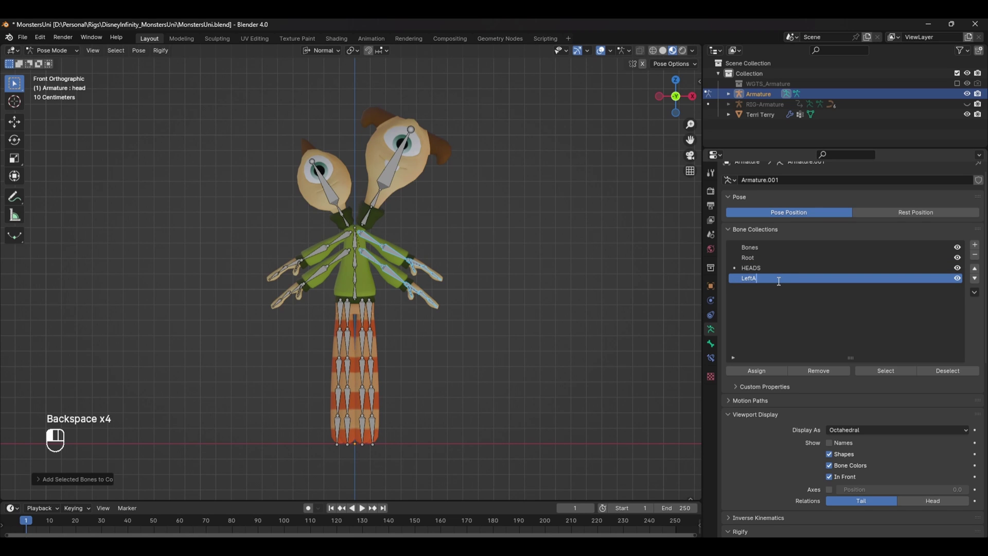
pyautogui.write('rm')
pyautogui.press('Return')
# - Assign the right arm bones and then the spine bones to their own new collections
pyautogui.moveTo(245, 238); pyautogui.dragTo(346, 289)
pyautogui.hotkey('shift', 'm')
pyautogui.click(507, 282)
pyautogui.doubleClick(782, 289)
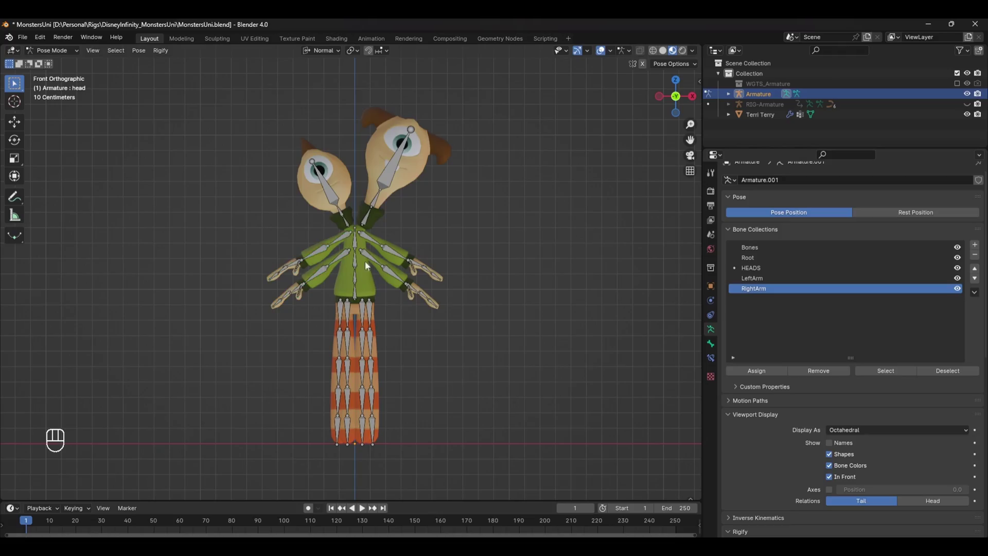
pyautogui.keyDown('shift'); pyautogui.click(357, 286); pyautogui.keyUp('shift')
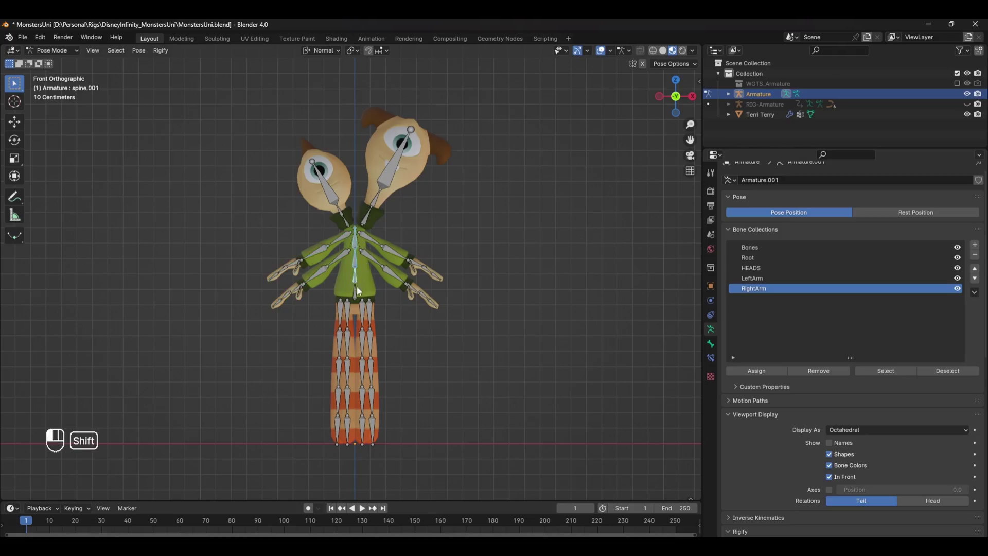
pyautogui.hotkey('shift', 'm')
pyautogui.click(459, 282)
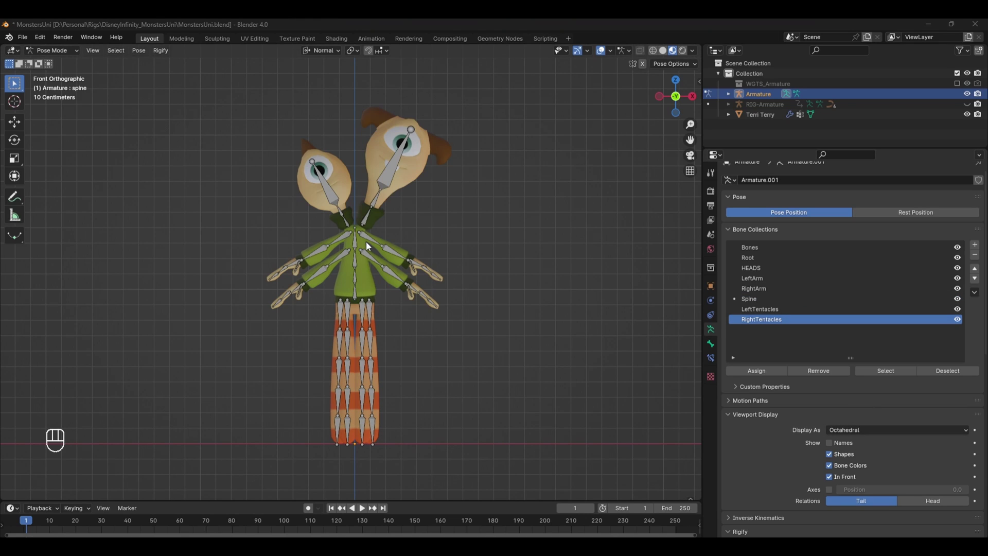
# - Place the HEADS collection on the second row of the UI layout
pyautogui.press('Tab')
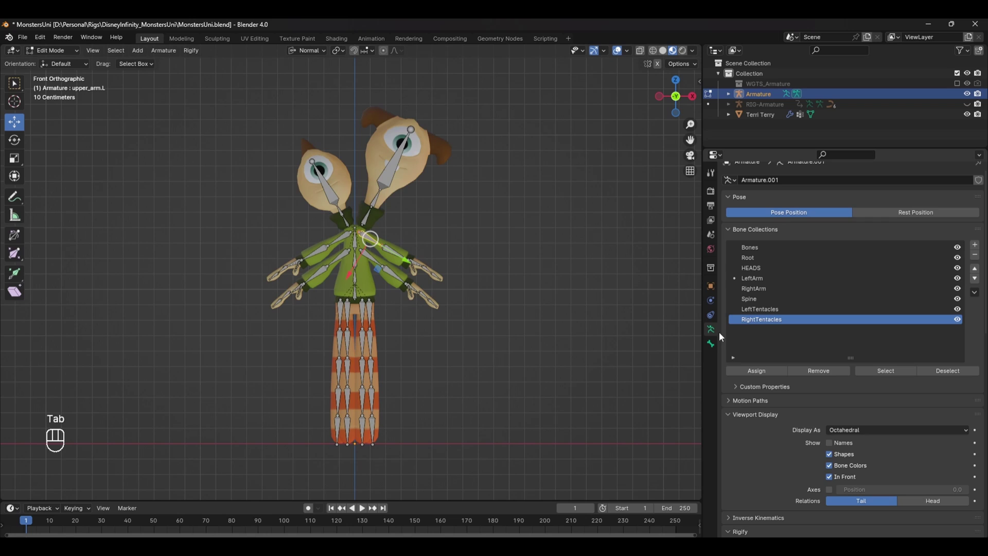
pyautogui.scroll(-8, 839, 382)
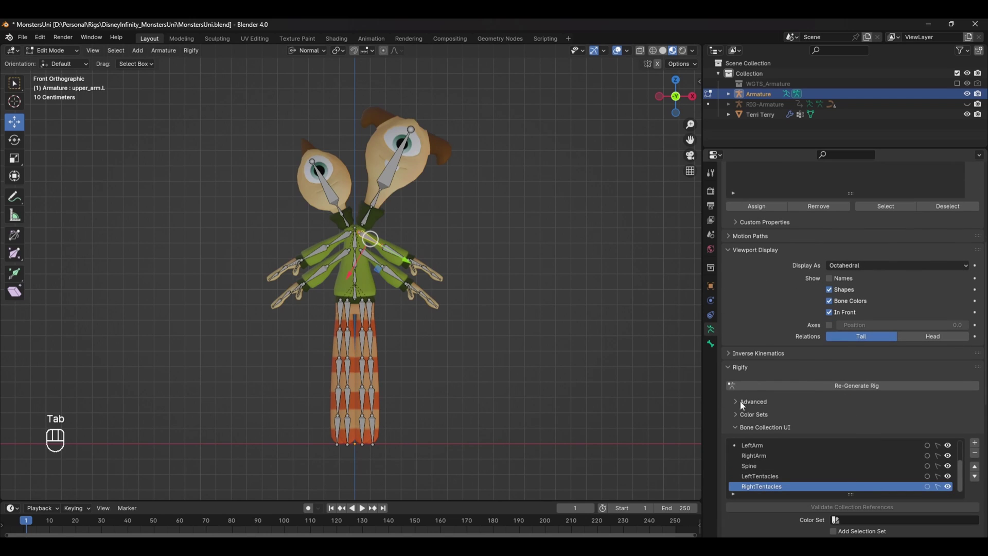
pyautogui.scroll(-2, 890, 425)
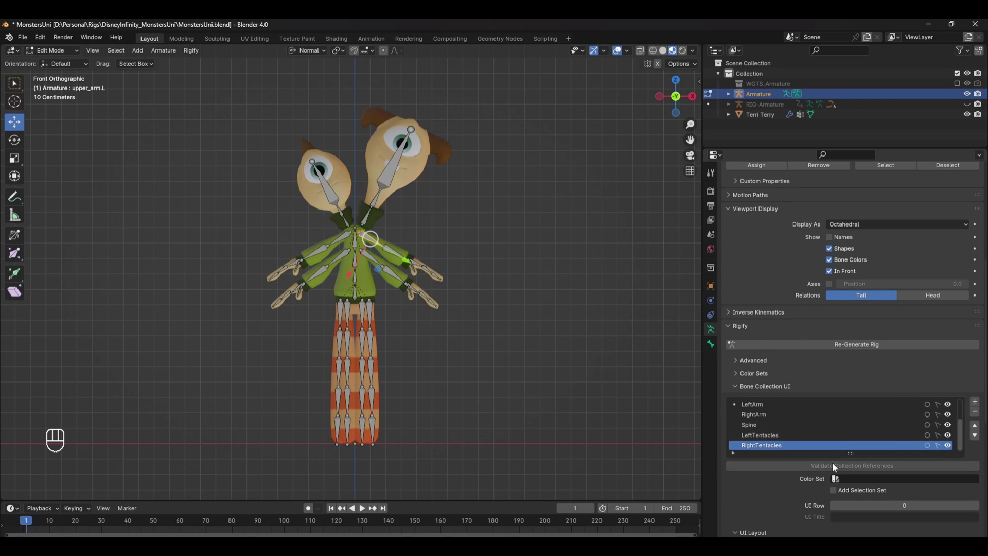
pyautogui.scroll(-8, 791, 511)
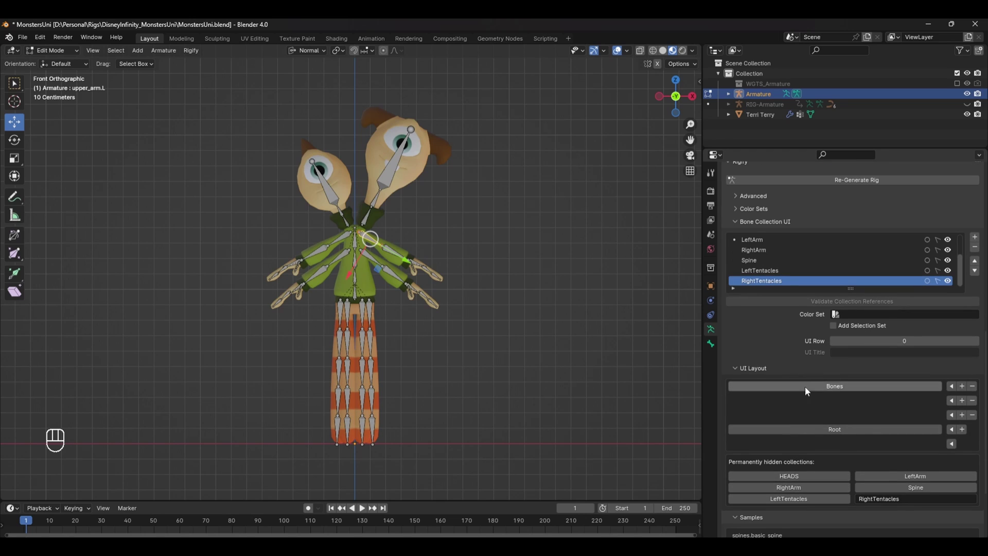
pyautogui.click(804, 475)
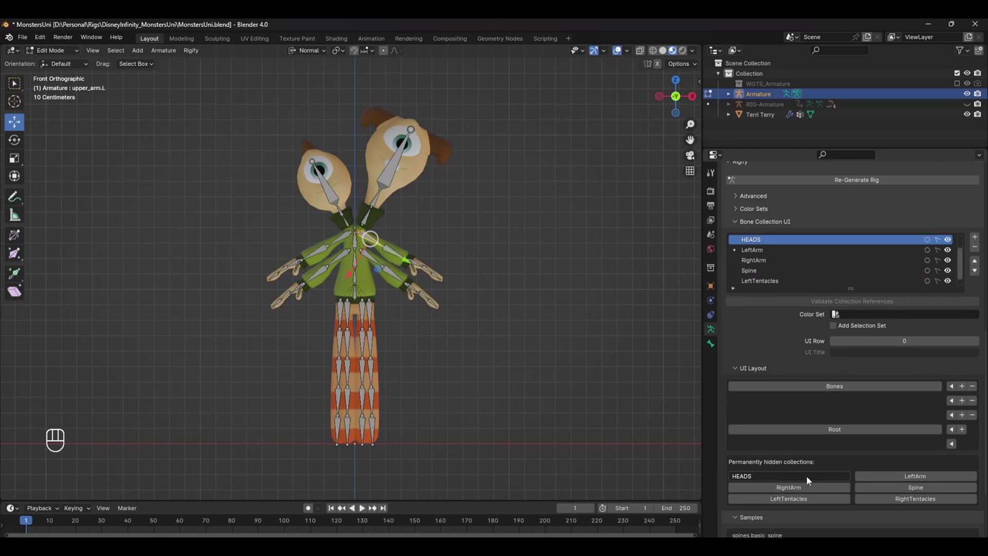
pyautogui.click(953, 402)
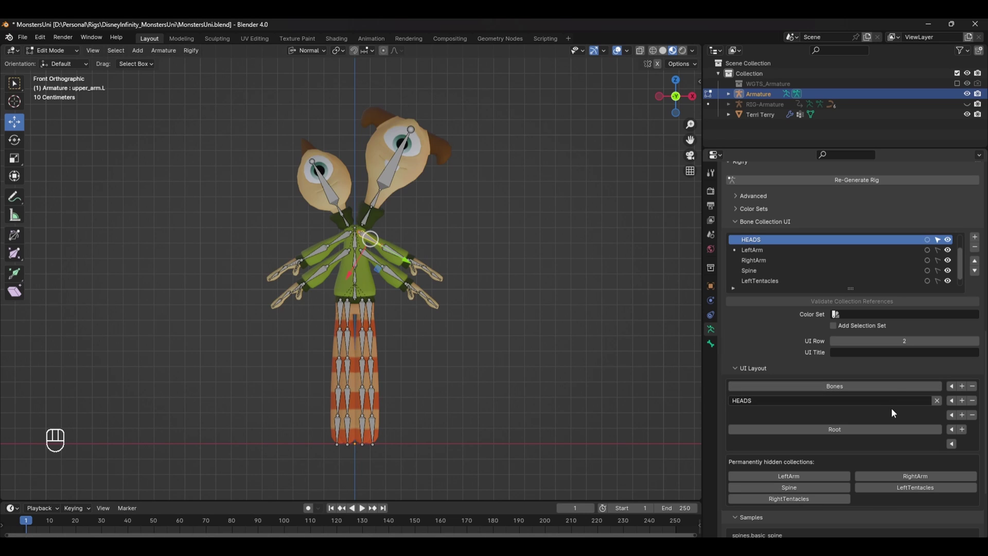
pyautogui.moveTo(896, 341)
pyautogui.mouseDown()
pyautogui.moveTo(926, 341)
pyautogui.moveTo(894, 339)
pyautogui.mouseUp()
# - Put LeftArm on the third layout row and Spine on a new row above Root
pyautogui.click(829, 477)
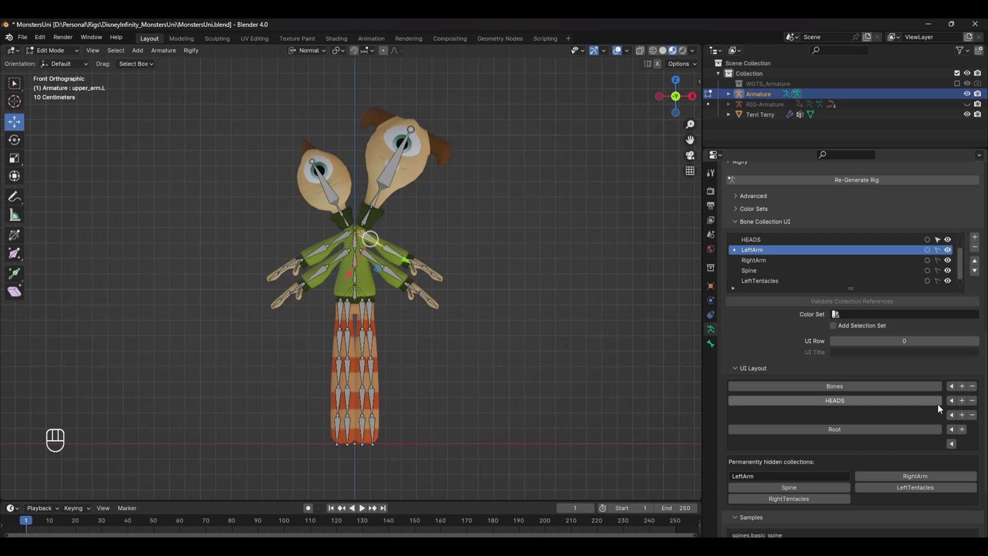
pyautogui.click(952, 415)
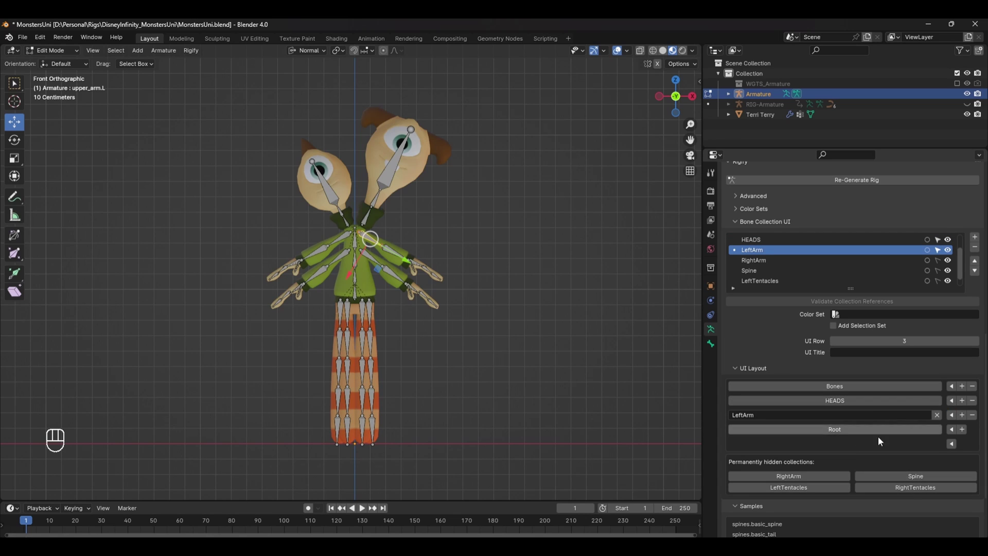
pyautogui.click(815, 474)
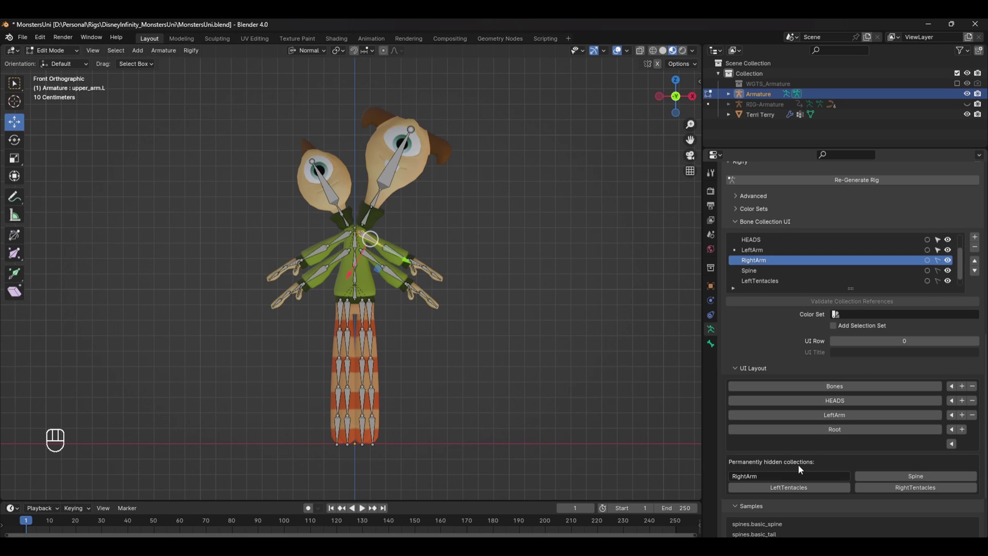
pyautogui.hotkey('ctrl', 'z')
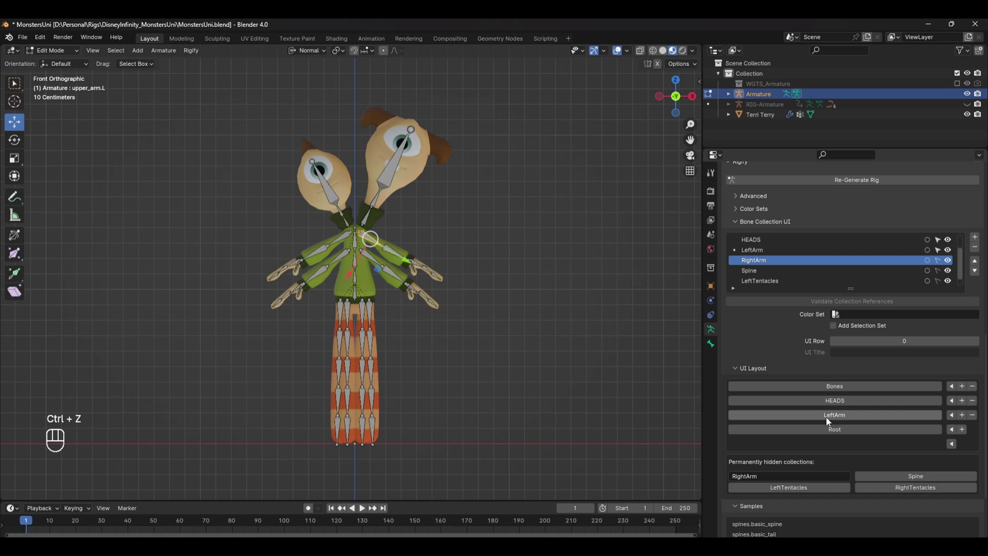
pyautogui.click(813, 476)
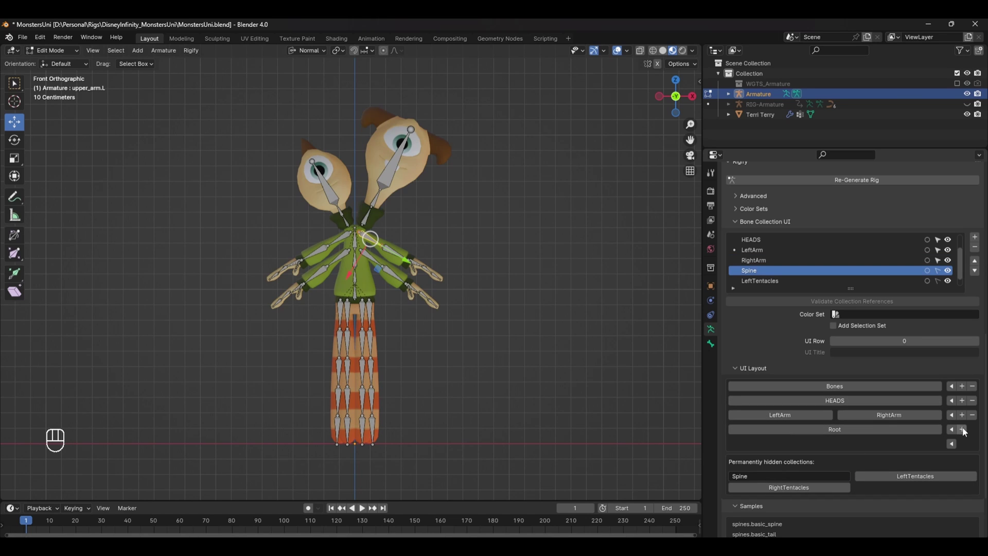
pyautogui.click(959, 429)
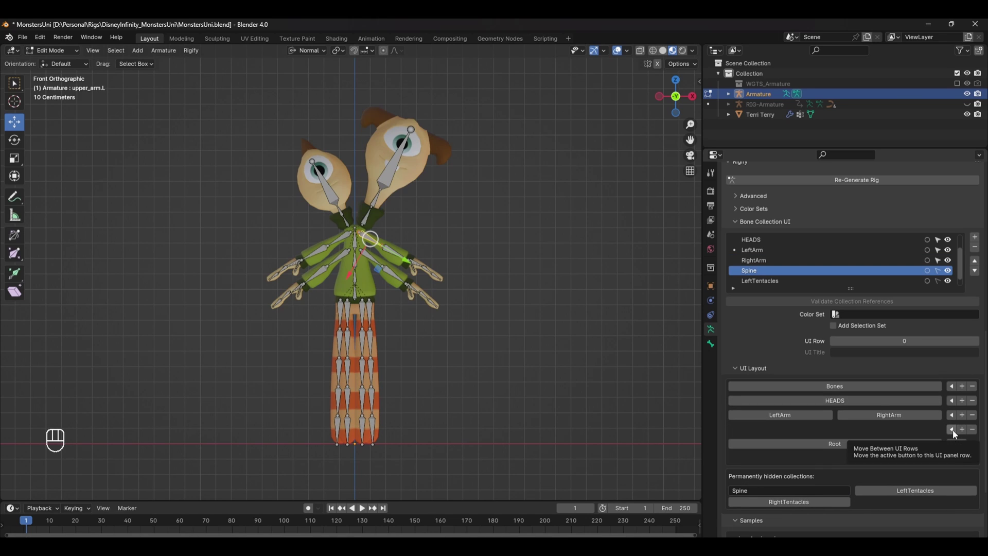
pyautogui.click(952, 430)
# - Re-generate the rig with the new layout and select the regenerated rig
pyautogui.click(964, 446)
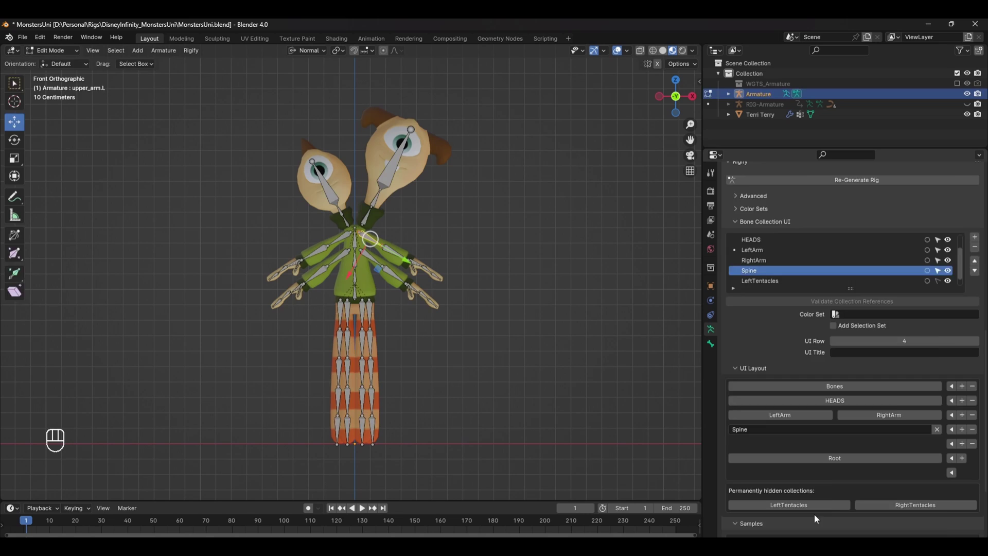
pyautogui.press('Tab')
pyautogui.scroll(3, 878, 288)
pyautogui.click(878, 248)
# - Put RIG-Armature in Pose Mode and show its Rig Layers controls in the sidebar
pyautogui.hotkey('ctrl', 'Tab')
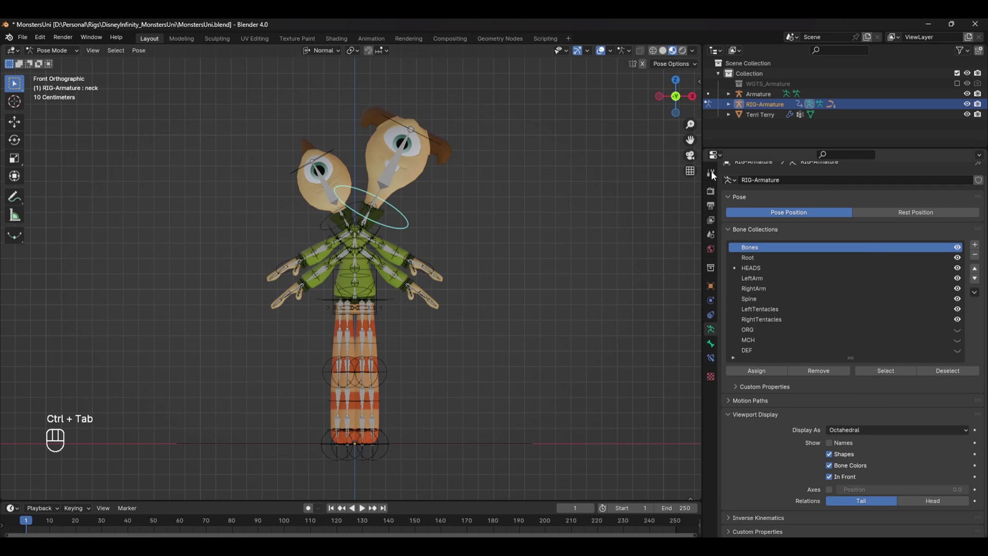
pyautogui.press('n')
pyautogui.keyDown('ctrl'); pyautogui.click(647, 307); pyautogui.keyUp('ctrl')
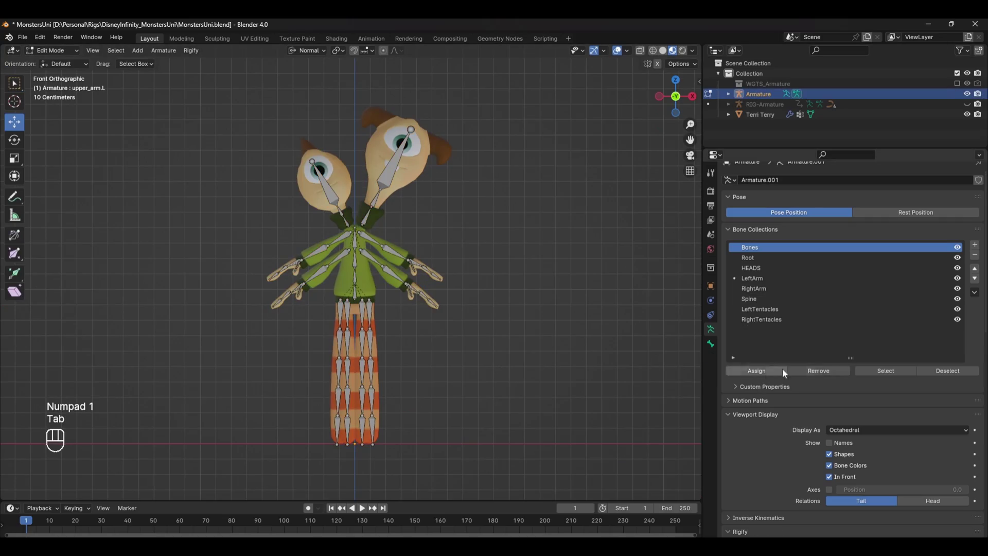
# - Add two new bone collections, FK Arms and Tweaks
pyautogui.click(975, 246)
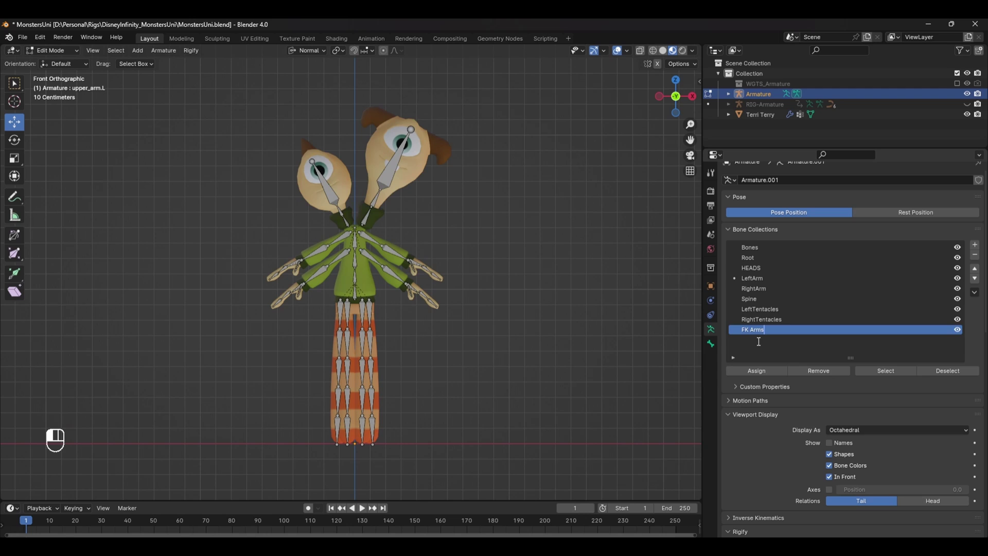
pyautogui.click(975, 246)
pyautogui.doubleClick(750, 340)
pyautogui.write('Tweaks')
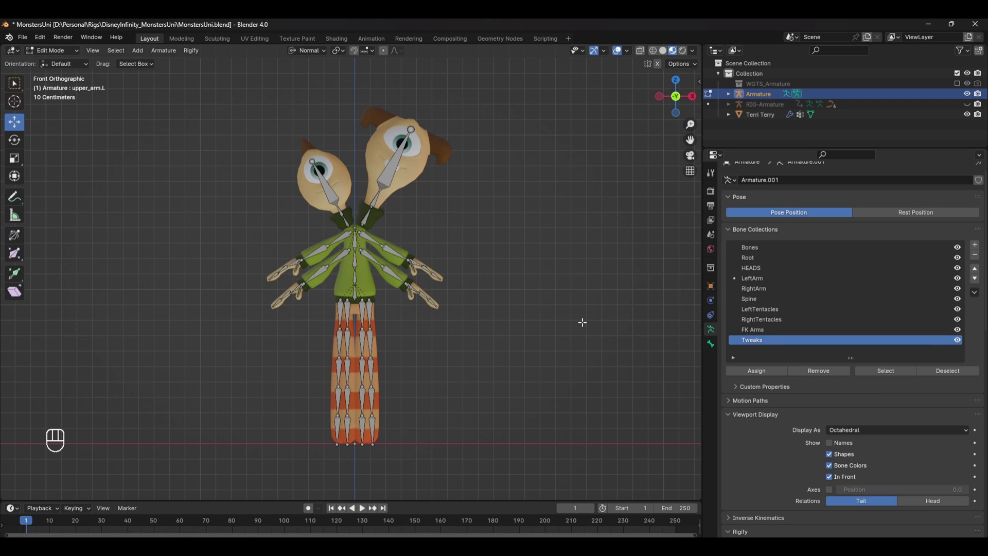
# - Set the upper arm's FK collection to FK Arms and its tweak collection to Tweaks
pyautogui.hotkey('ctrl', 'Tab')
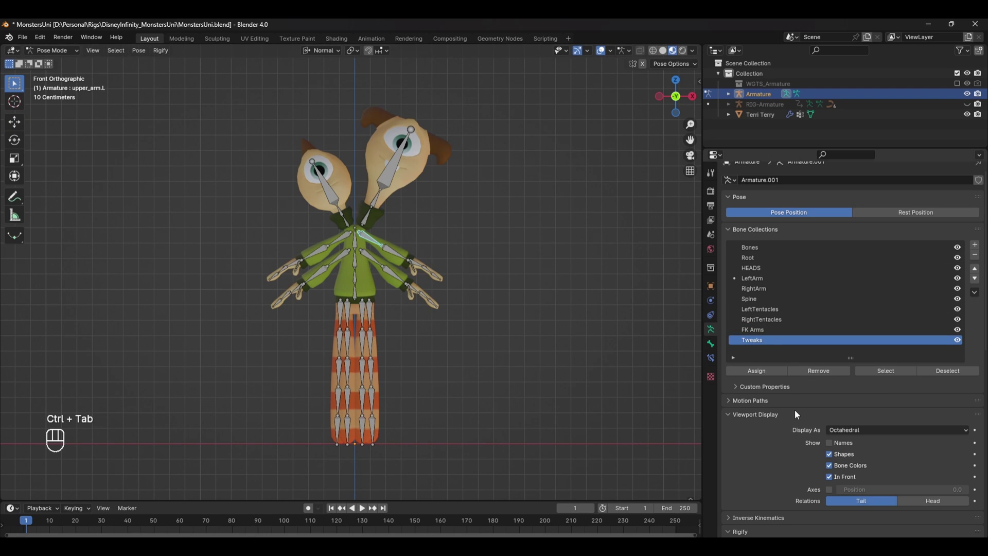
pyautogui.scroll(-10, 795, 409)
pyautogui.click(710, 343)
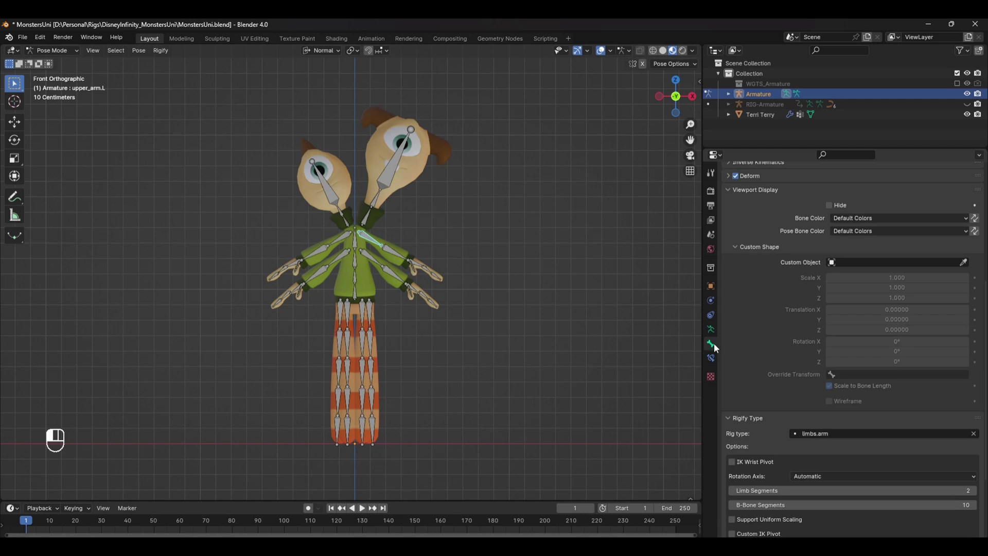
pyautogui.scroll(-5, 804, 392)
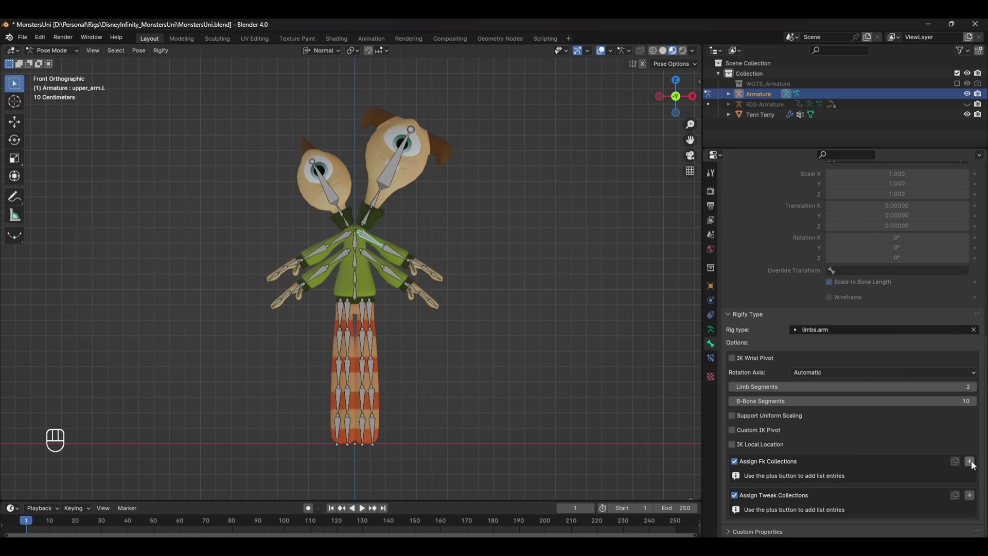
pyautogui.click(970, 461)
pyautogui.write('fk')
pyautogui.press('Return')
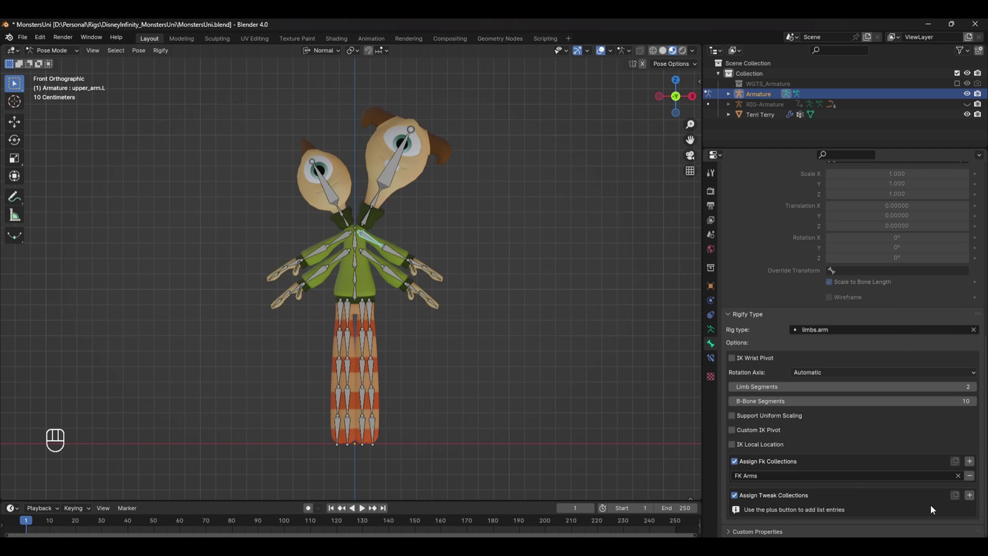
pyautogui.click(805, 510)
pyautogui.write('twea')
pyautogui.press('Return')
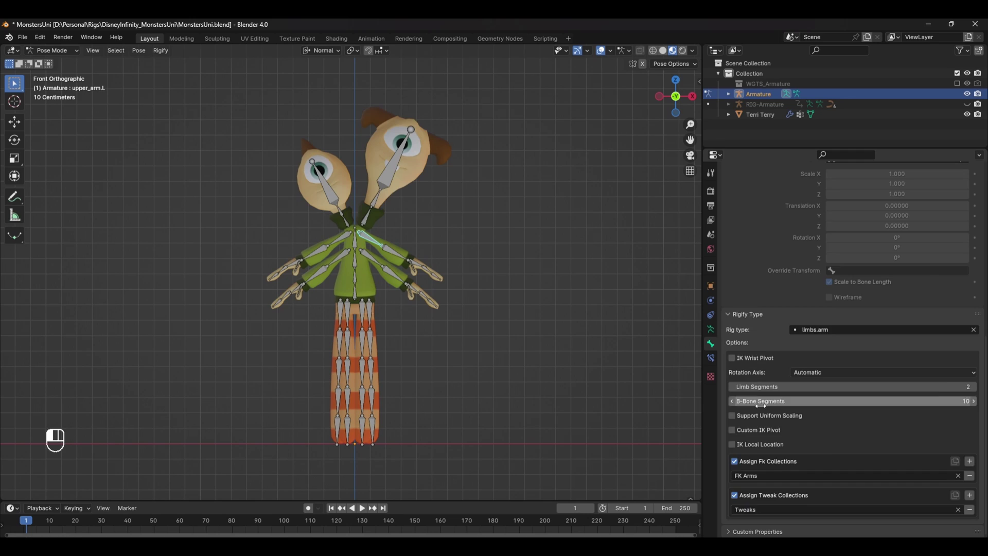
# - Place FK Arms and Tweaks side by side on a new layout row under the arms
pyautogui.click(711, 329)
pyautogui.click(964, 400)
pyautogui.click(964, 400)
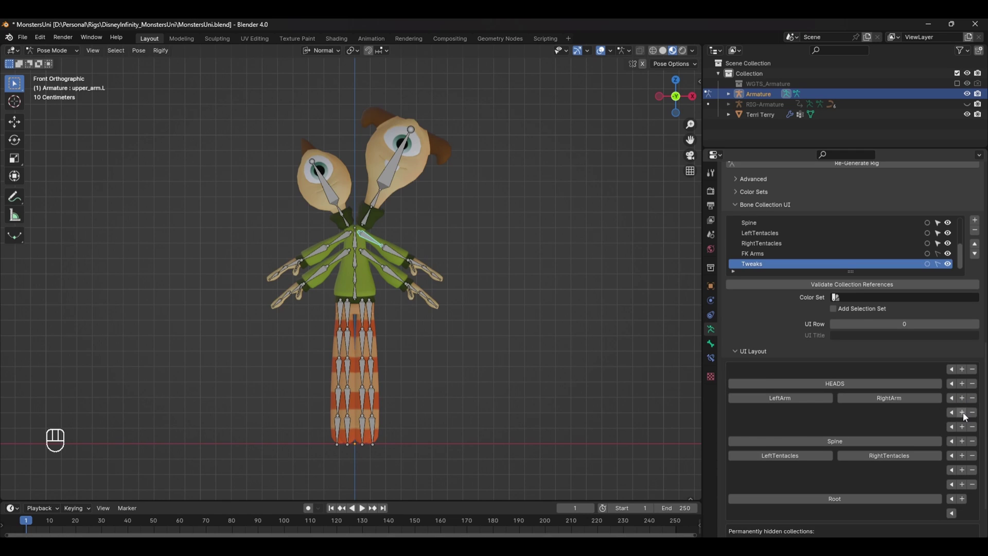
pyautogui.scroll(-3, 778, 484)
pyautogui.click(907, 488)
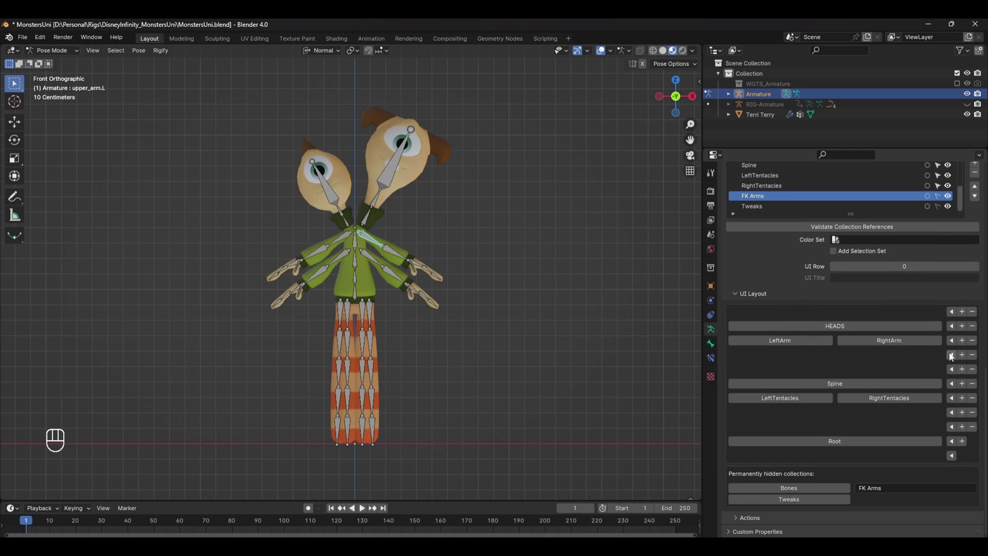
pyautogui.click(897, 499)
pyautogui.moveTo(905, 278); pyautogui.dragTo(921, 278)
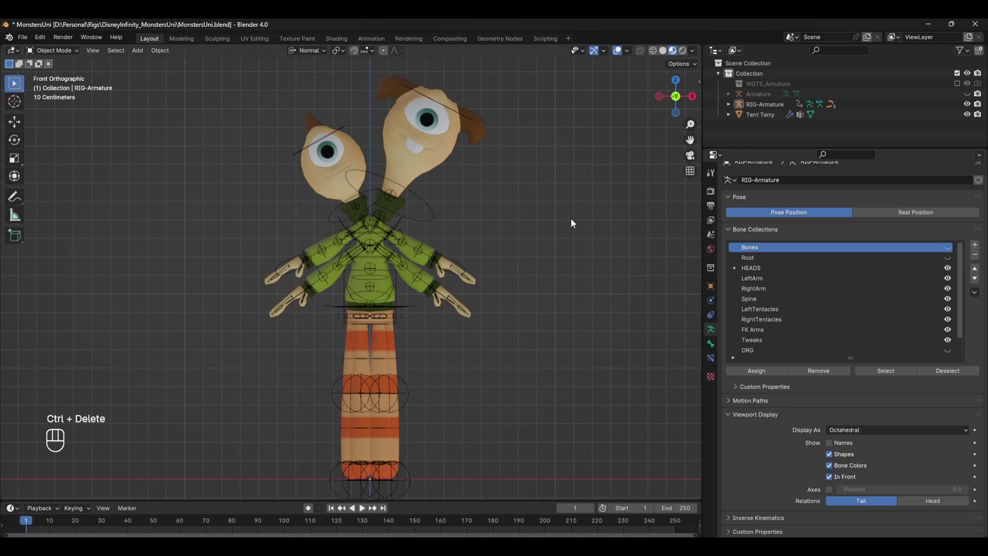
# - Select the Terri Terry mesh, then add RIG-Armature to the selection for parenting
pyautogui.click(405, 216)
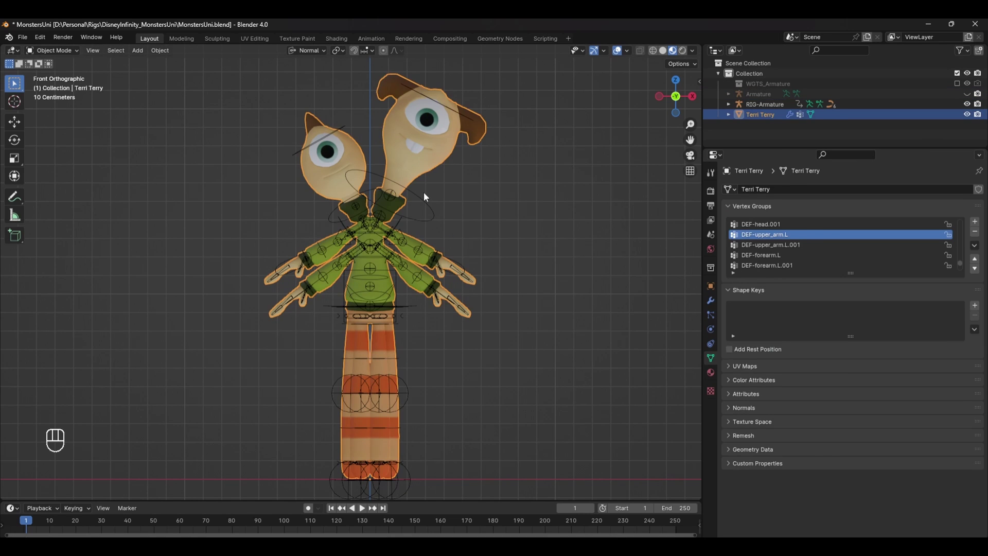
pyautogui.click(433, 196)
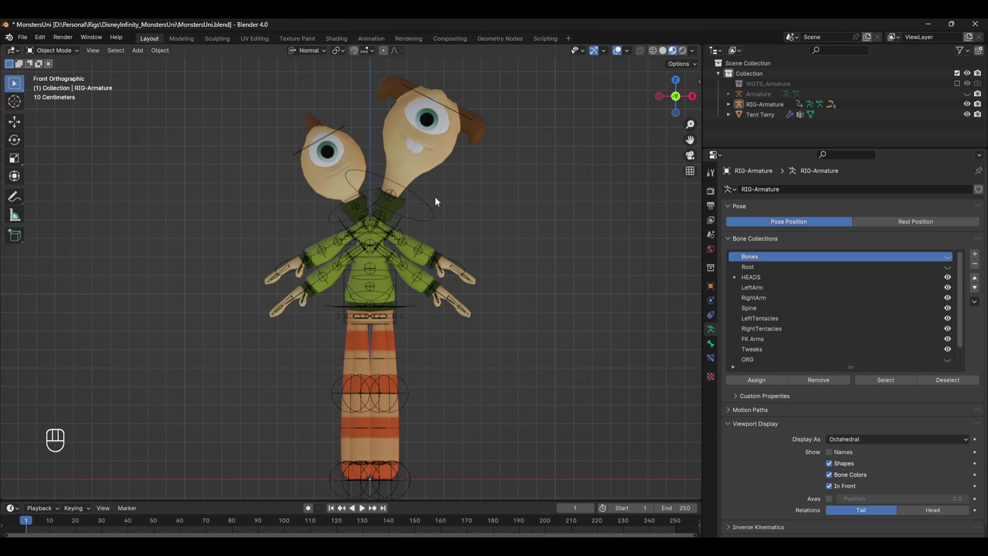
pyautogui.click(421, 197)
pyautogui.keyDown('shift'); pyautogui.click(421, 196); pyautogui.keyUp('shift')
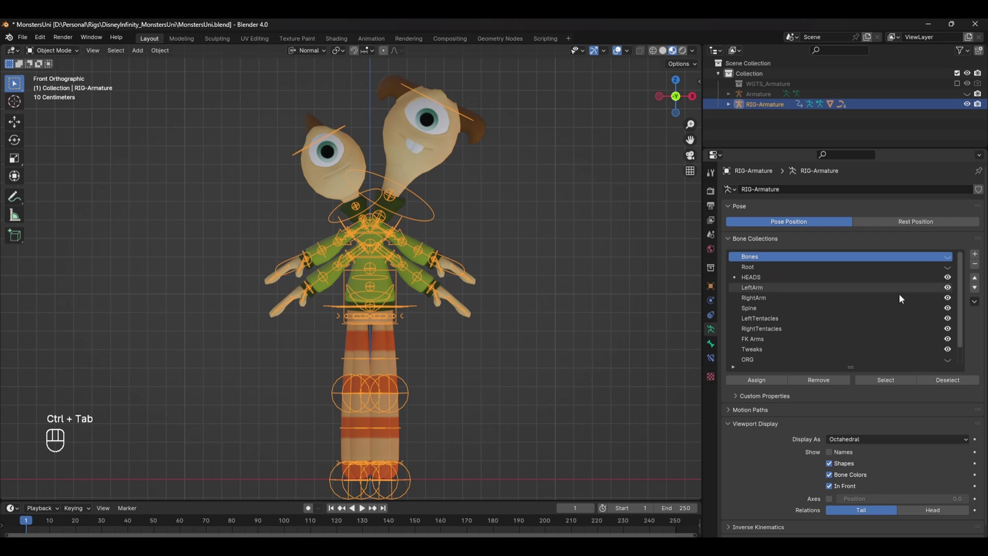
# - Hide every rig bone collection except the DEF deform bones
pyautogui.click(948, 267)
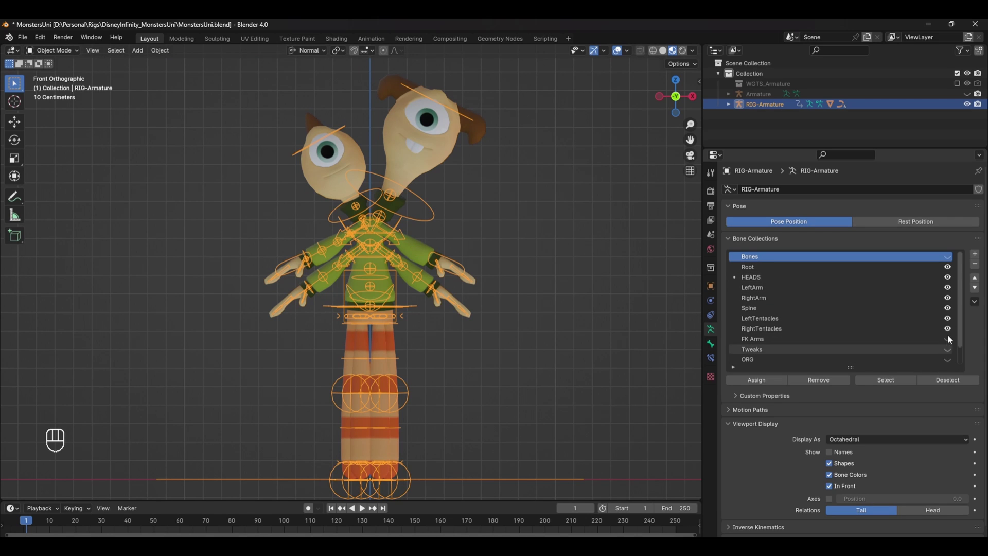
pyautogui.moveTo(948, 349); pyautogui.dragTo(950, 281)
pyautogui.scroll(-2, 944, 327)
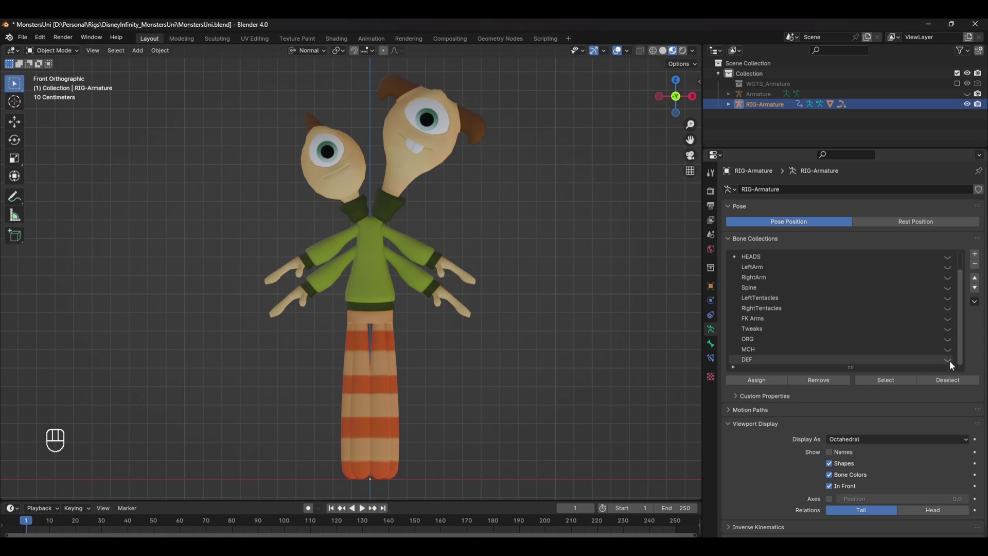
pyautogui.click(948, 359)
# - Select the rig together with the Terri Terry mesh and enter Weight Paint mode
pyautogui.click(397, 266)
pyautogui.scroll(2, 425, 186)
pyautogui.hotkey('ctrl', 'Tab')
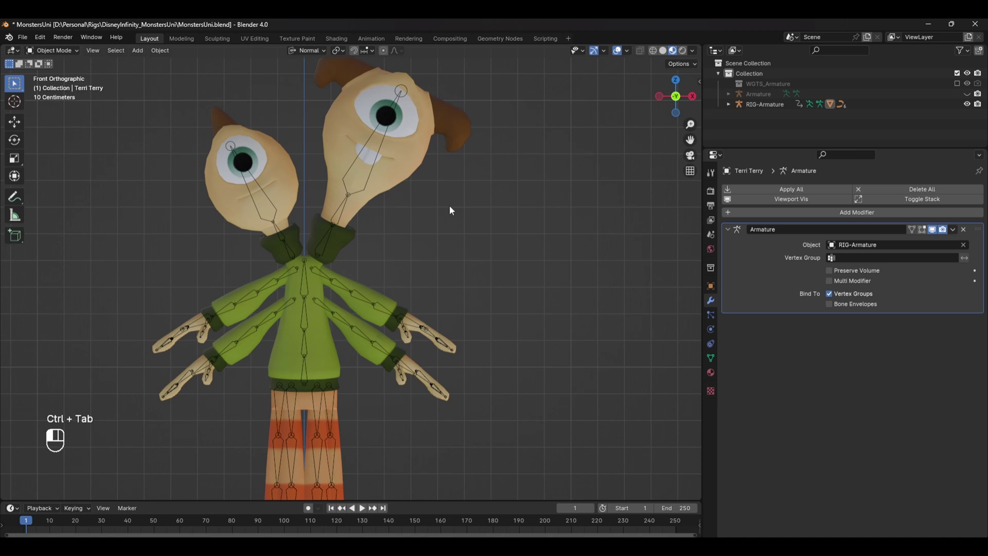
pyautogui.click(366, 150)
pyautogui.keyDown('shift'); pyautogui.click(404, 156); pyautogui.keyUp('shift')
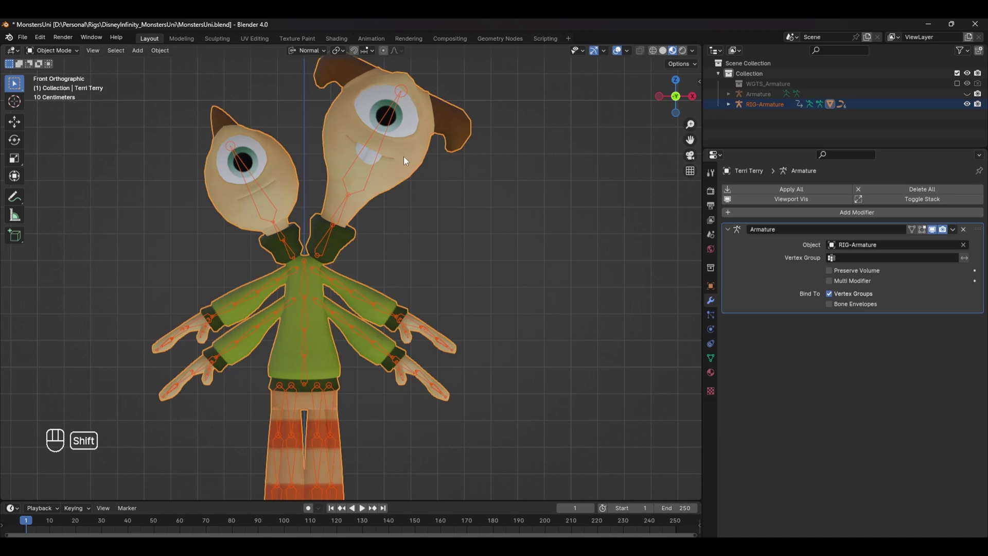
pyautogui.hotkey('ctrl', 'Tab')
pyautogui.click(388, 147)
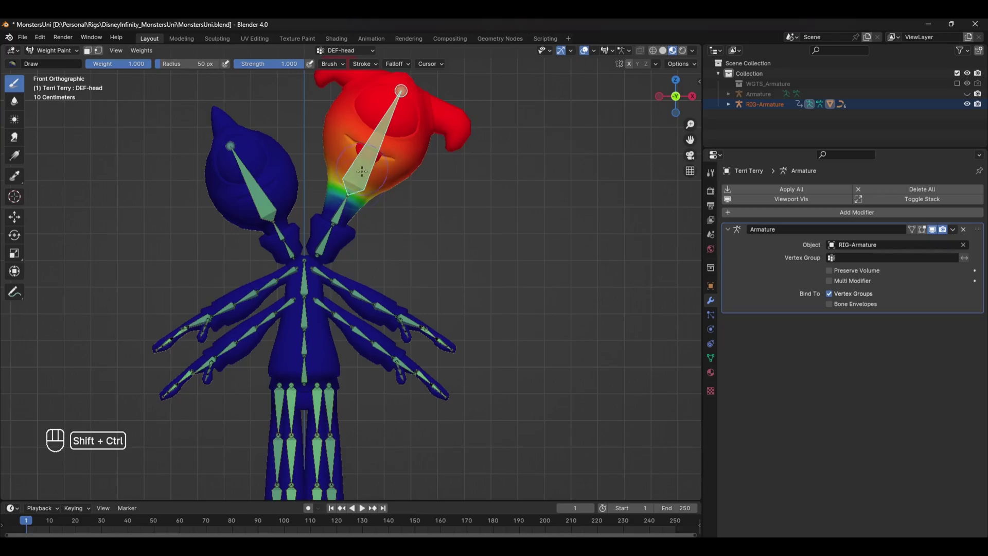
# - Subtract weight from the head, undo it, and restore full head weight with a larger brush
pyautogui.keyDown('ctrl'); pyautogui.keyDown('shift'); pyautogui.click(345, 206); pyautogui.keyUp('shift'); pyautogui.keyUp('ctrl')
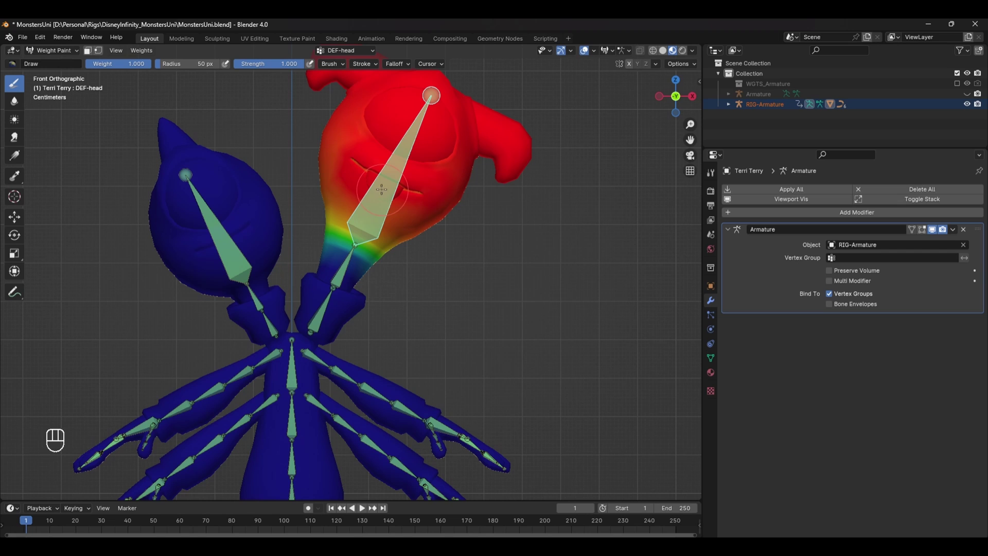
pyautogui.moveTo(345, 139)
pyautogui.keyDown('ctrl'); pyautogui.mouseDown()
pyautogui.moveTo(342, 161)
pyautogui.moveTo(406, 206)
pyautogui.moveTo(376, 151)
pyautogui.moveTo(371, 189)
pyautogui.mouseUp(); pyautogui.keyUp('ctrl')
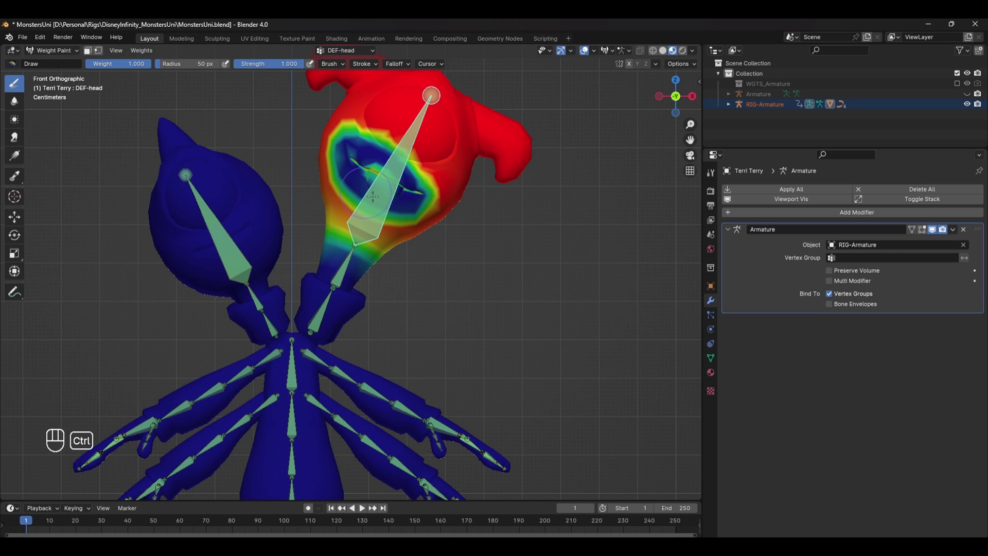
pyautogui.hotkey('ctrl', 'z')
pyautogui.press('f')
pyautogui.click(376, 243)
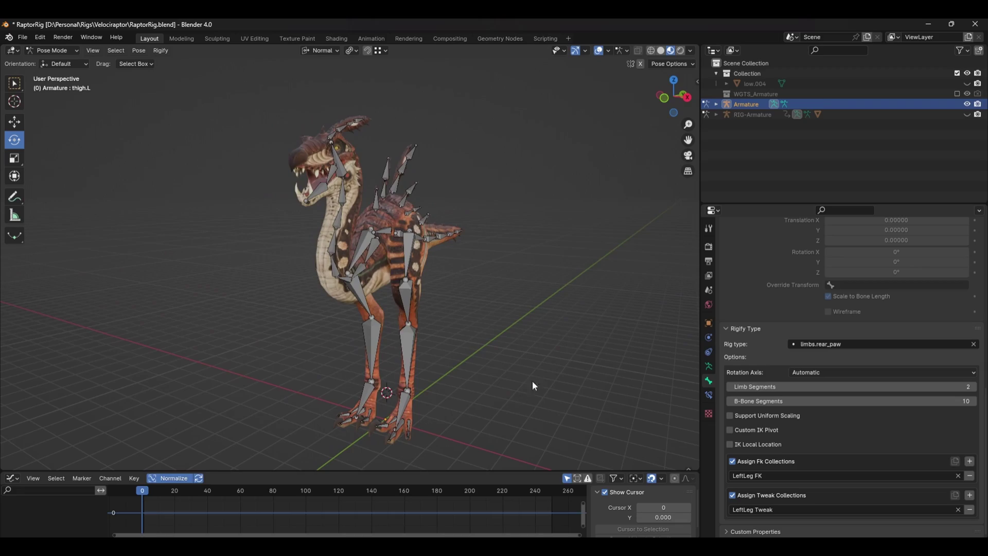
# - Set the raptor's back bone Rigify type to limbs.simple_tentacle
pyautogui.moveTo(492, 379); pyautogui.dragTo(447, 391, button='middle')
pyautogui.scroll(-3, 447, 391)
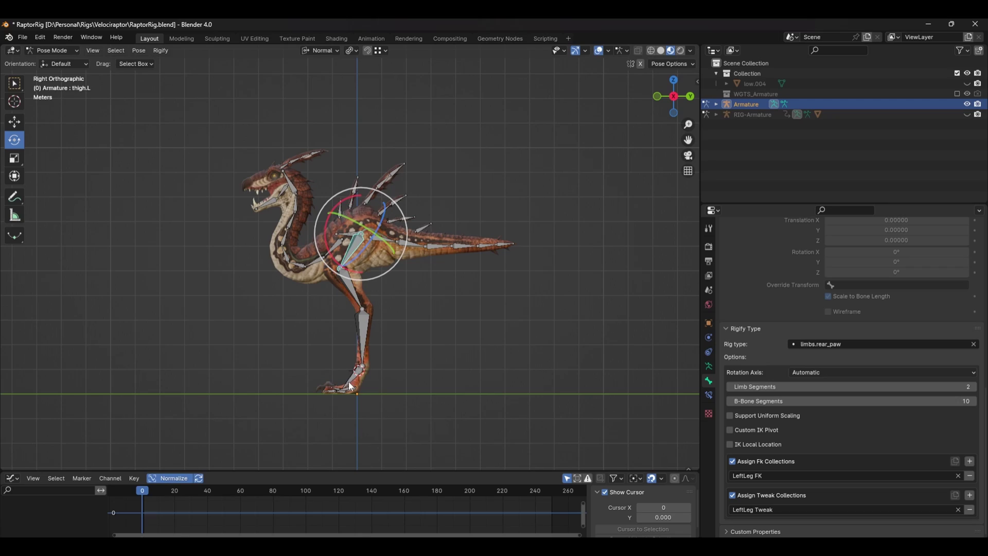
pyautogui.click(379, 238)
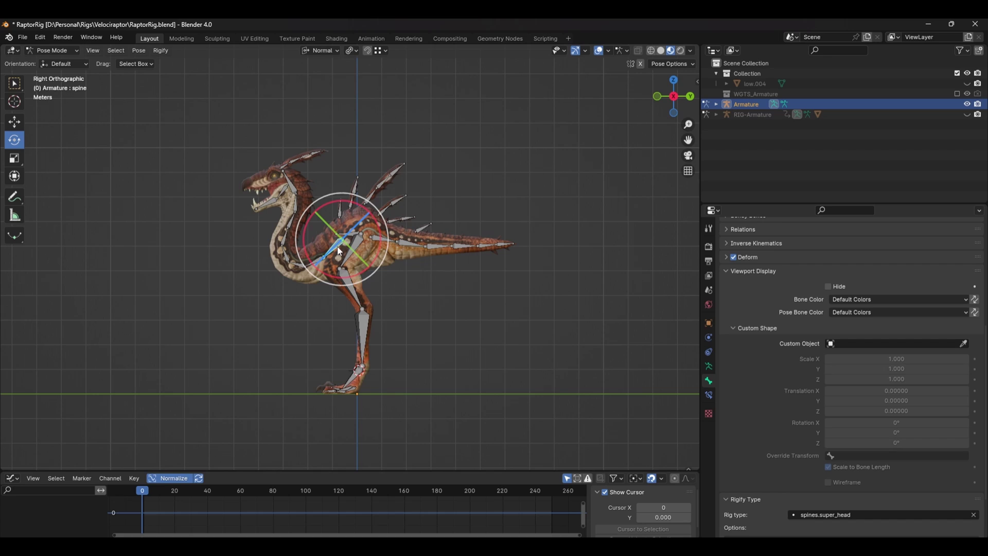
pyautogui.scroll(-3, 911, 434)
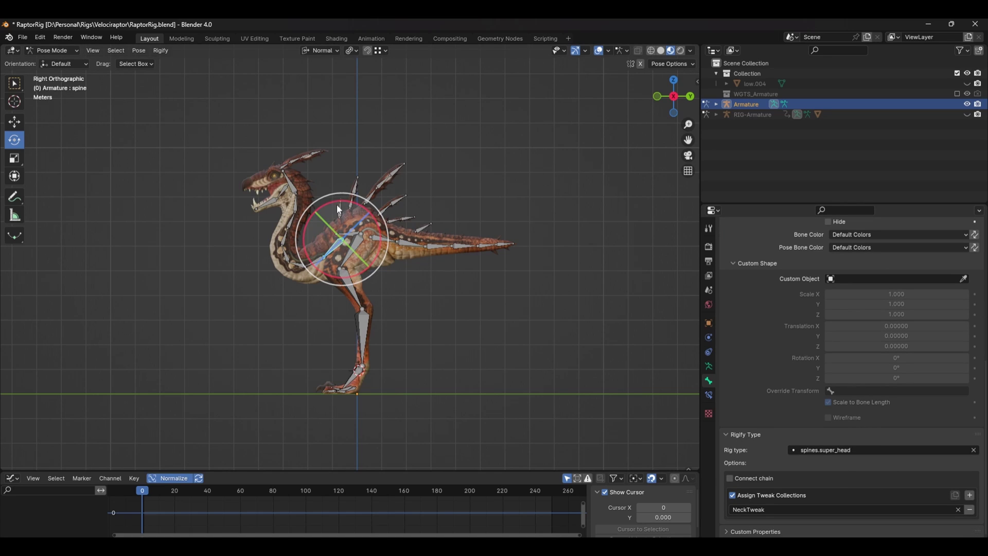
pyautogui.click(832, 453)
pyautogui.write('tent')
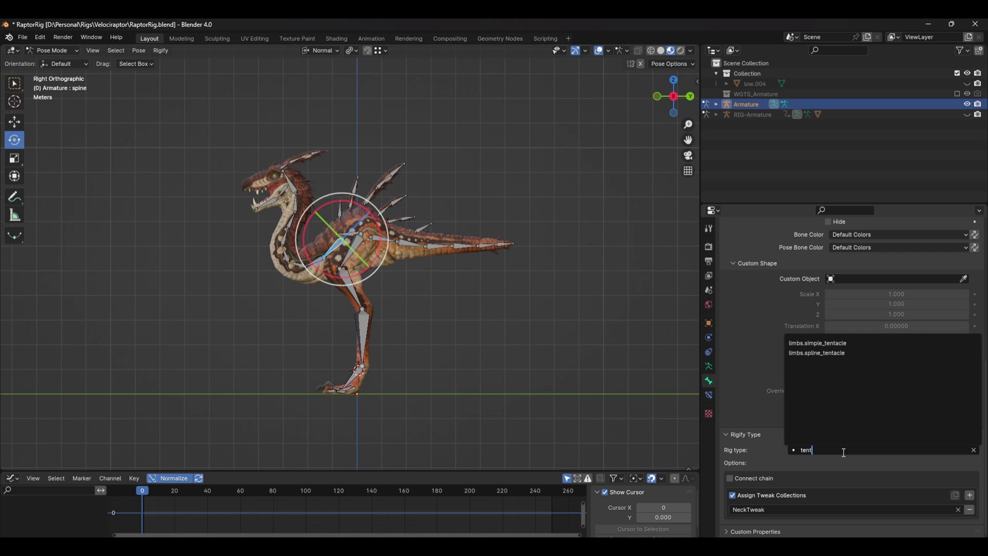
pyautogui.click(851, 345)
# - Re-generate the raptor's rig and switch it into Pose Mode
pyautogui.click(709, 366)
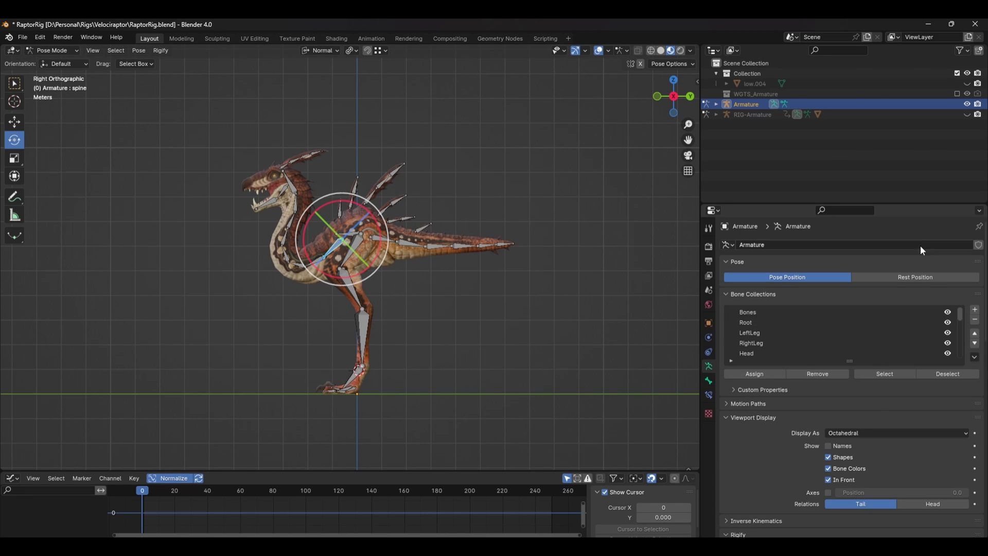
pyautogui.scroll(-5, 901, 334)
pyautogui.click(878, 410)
pyautogui.hotkey('ctrl', 'Tab')
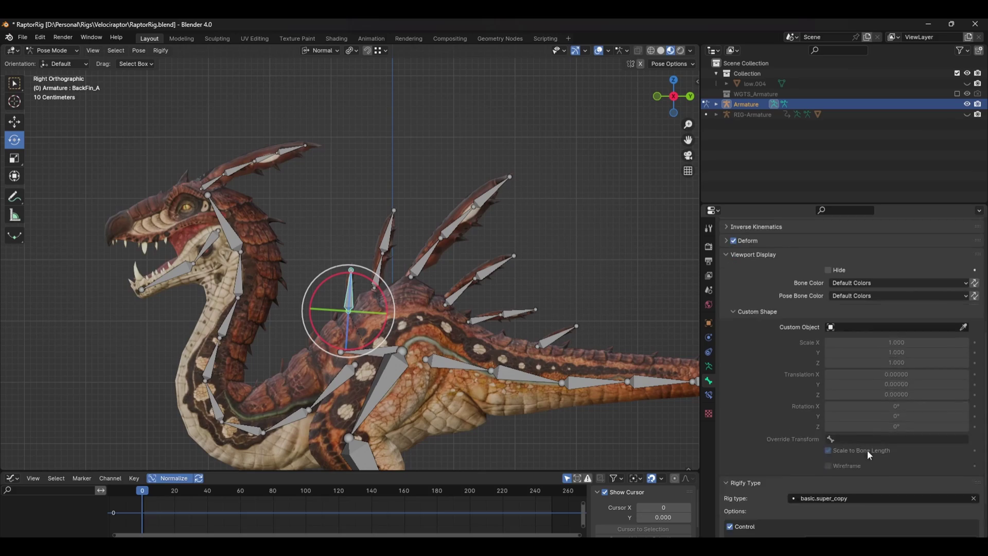
# - Rotate a back fin control, cancelling the stray scale and move, then select the next fin
pyautogui.scroll(-4, 870, 442)
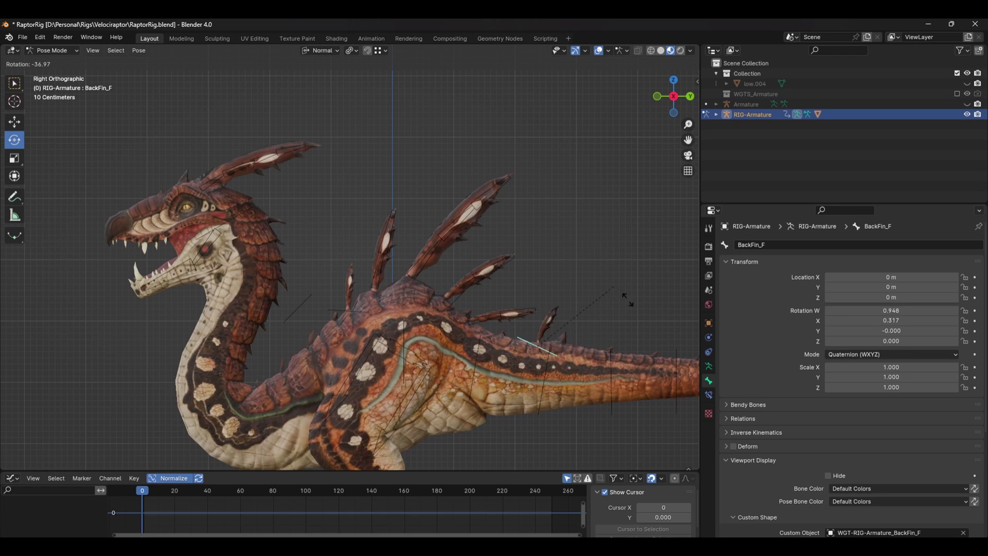
pyautogui.click(635, 280)
pyautogui.press('Escape')
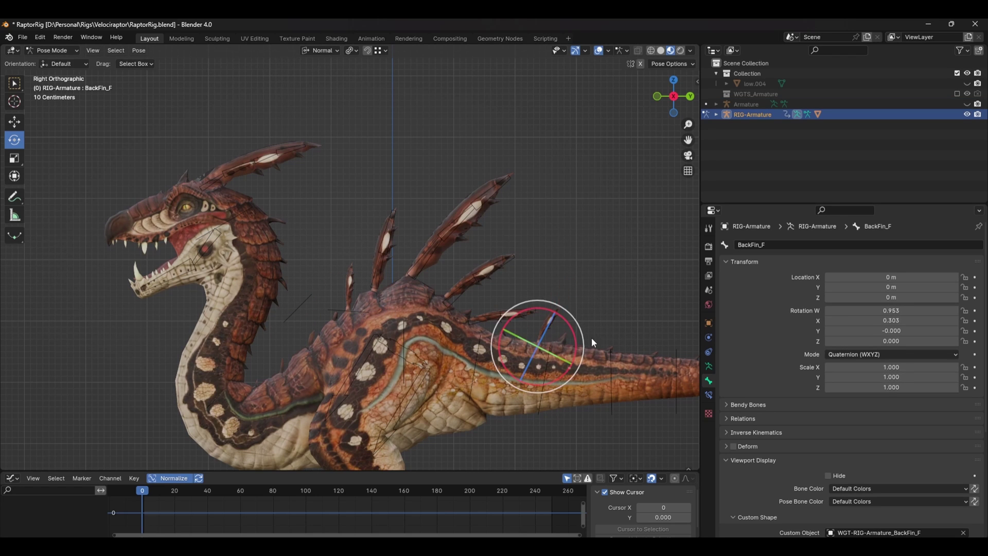
pyautogui.press('Escape')
pyautogui.click(484, 320)
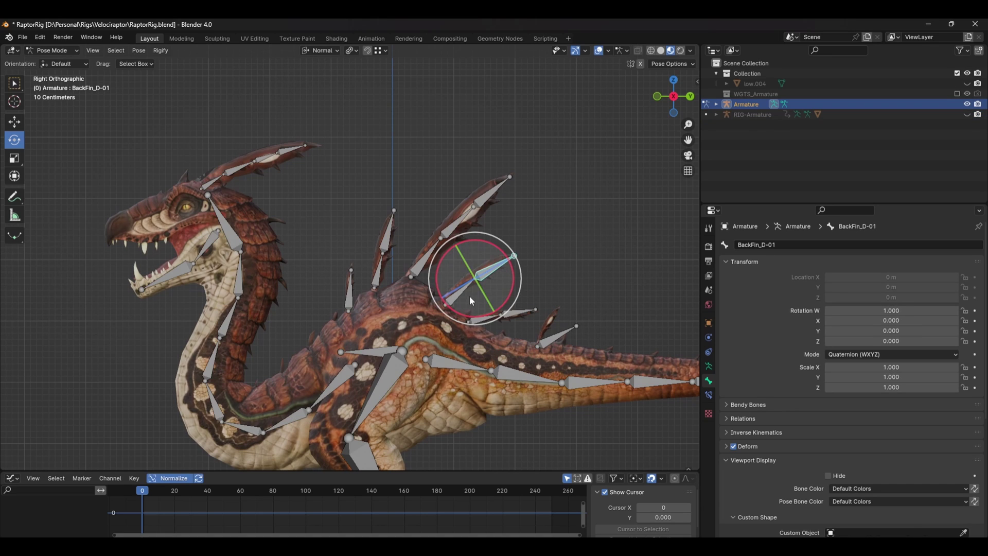
# - Check a metarig back fin's rig type, then freely rotate the tail master and head controls
pyautogui.click(466, 295)
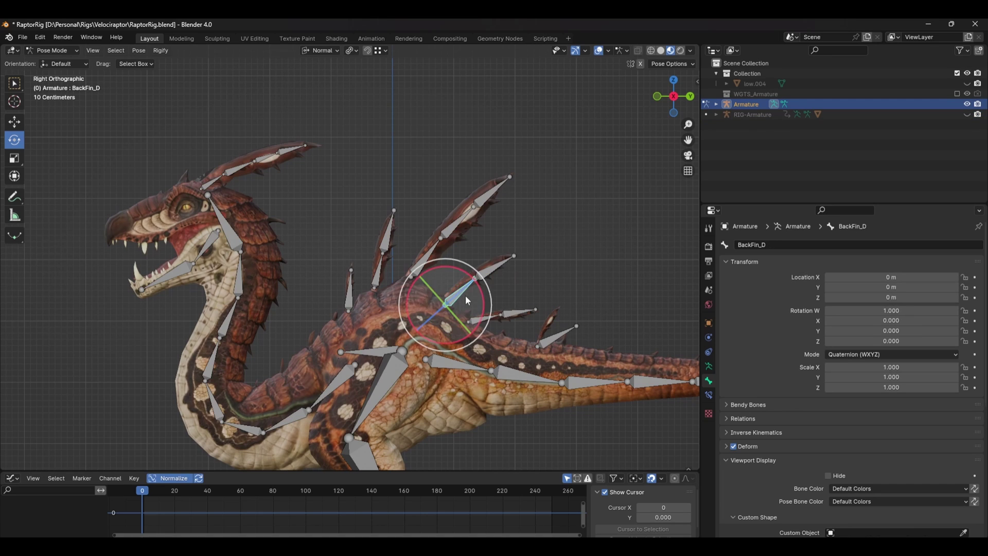
pyautogui.scroll(-3, 820, 418)
pyautogui.scroll(-3, 792, 417)
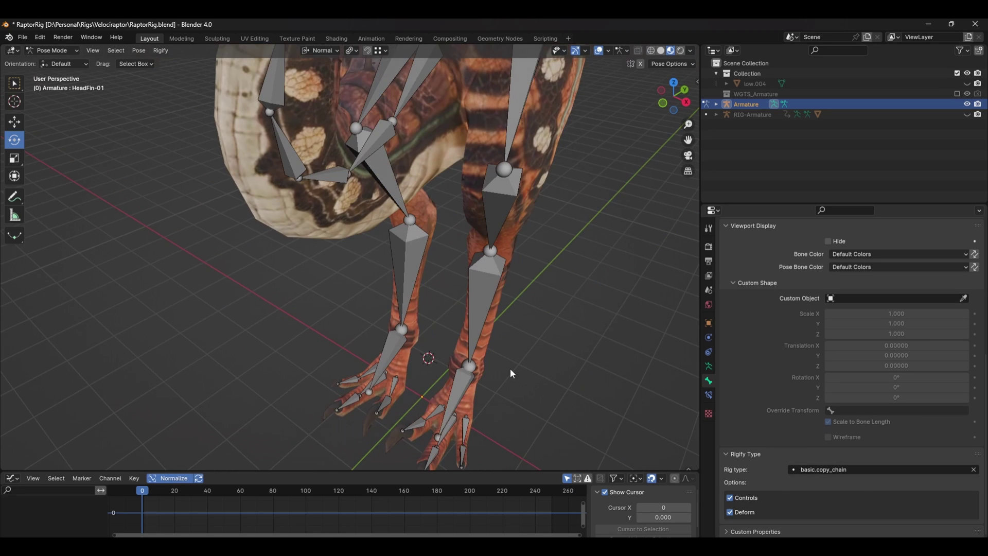
pyautogui.scroll(4, 511, 368)
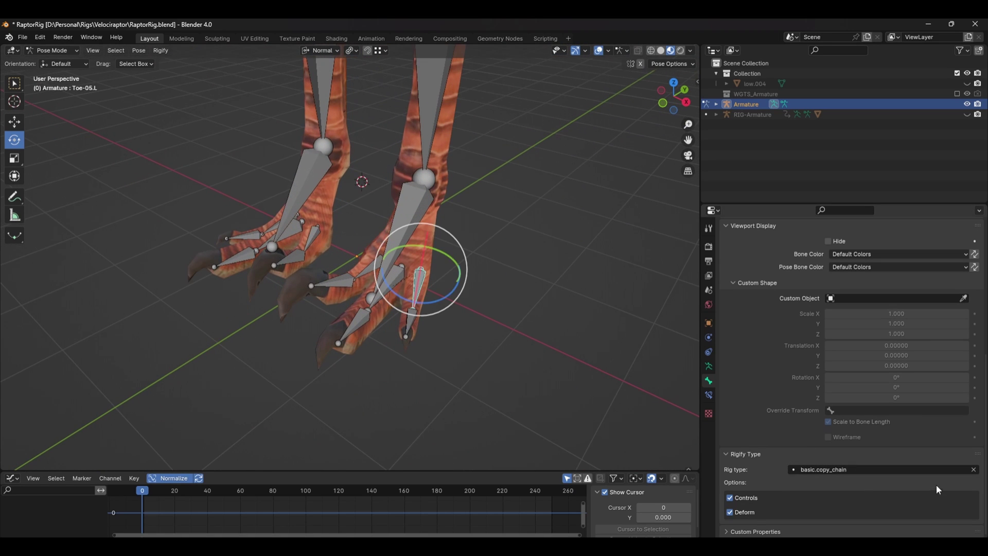
pyautogui.press('r')
pyautogui.press('r')
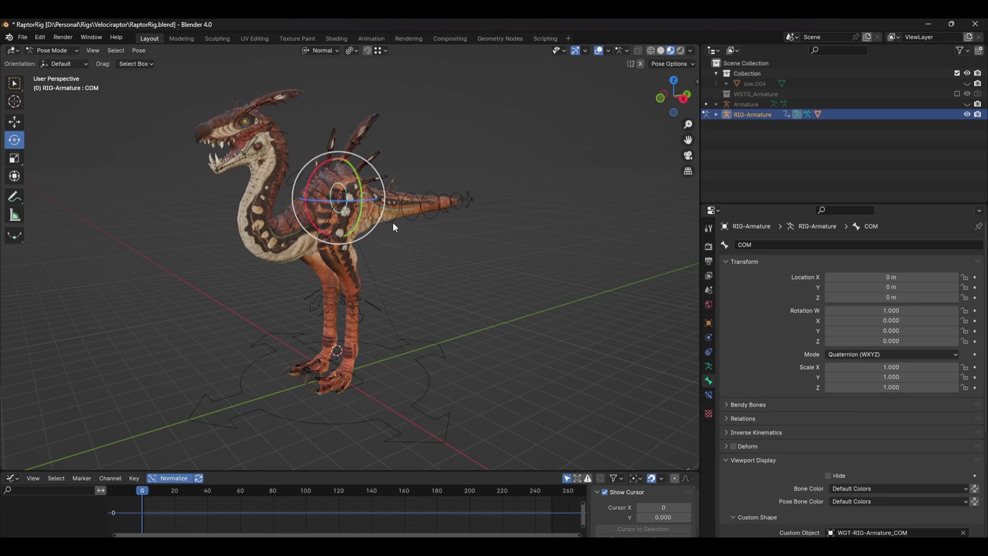
pyautogui.click(442, 263)
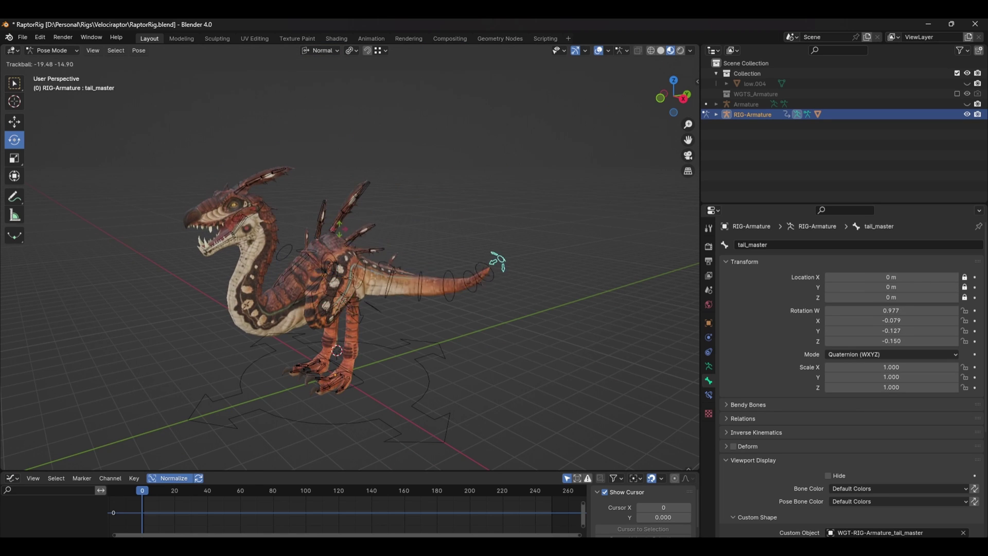
pyautogui.click(342, 229)
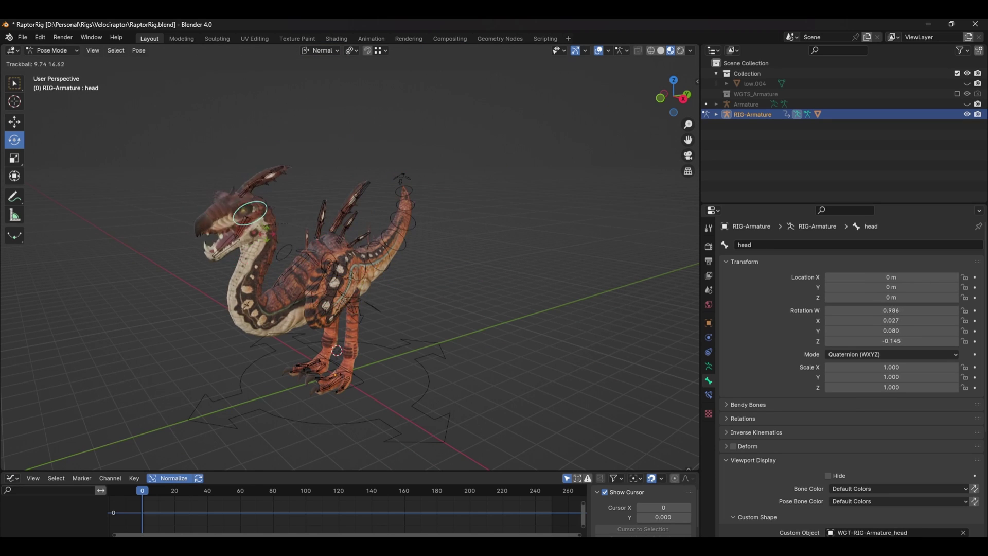
pyautogui.click(330, 231)
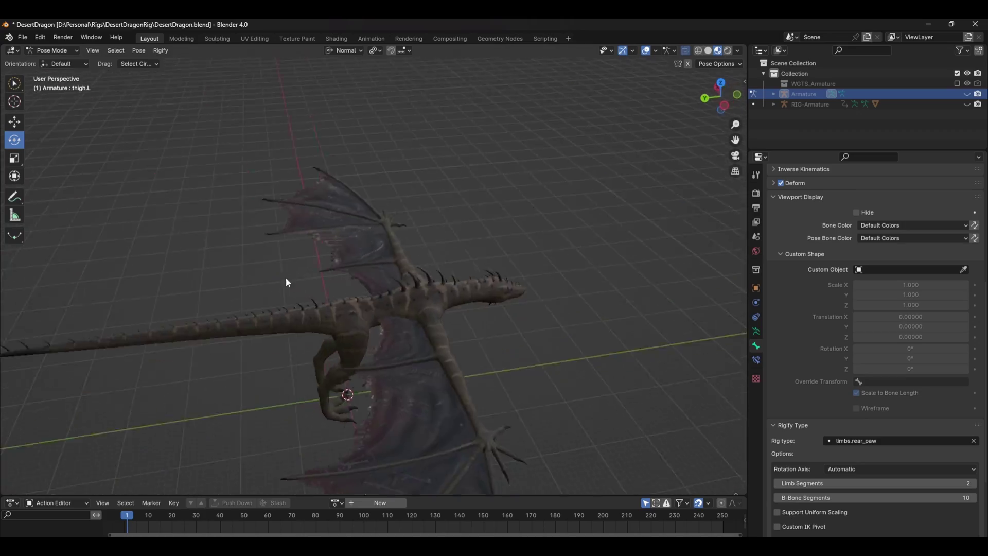
# - Frame the dragon's neck and rotate a neck bone to hang vertically
pyautogui.moveTo(287, 282); pyautogui.dragTo(81, 253, button='middle')
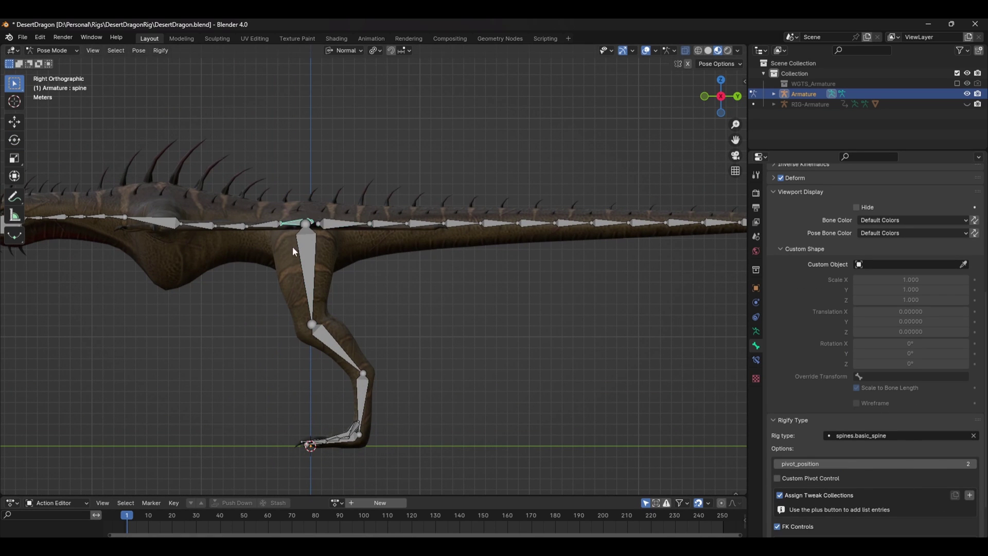
pyautogui.scroll(-2, 292, 251)
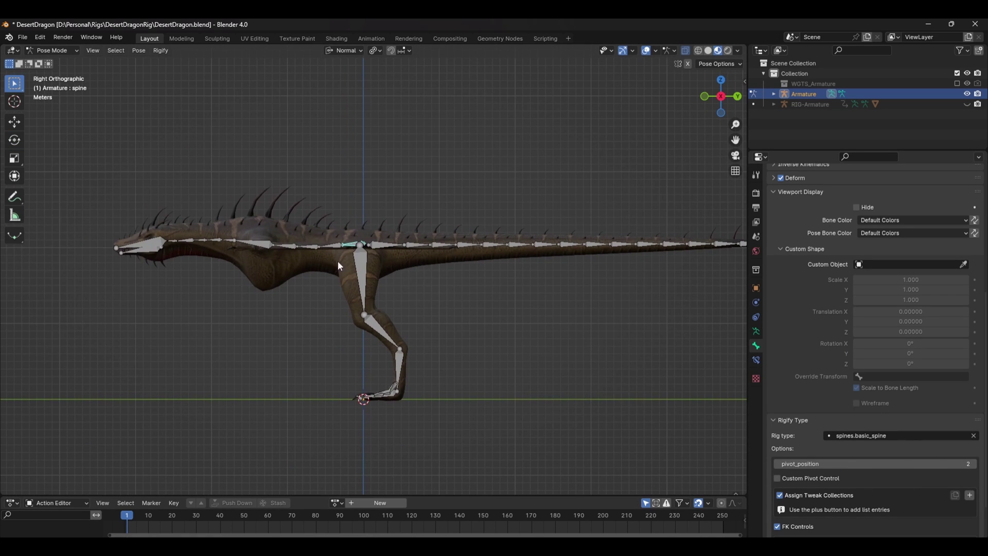
pyautogui.click(270, 243)
pyautogui.press('KP_Decimal')
pyautogui.keyDown('shift'); pyautogui.moveTo(302, 250); pyautogui.dragTo(402, 242, button='middle'); pyautogui.keyUp('shift')
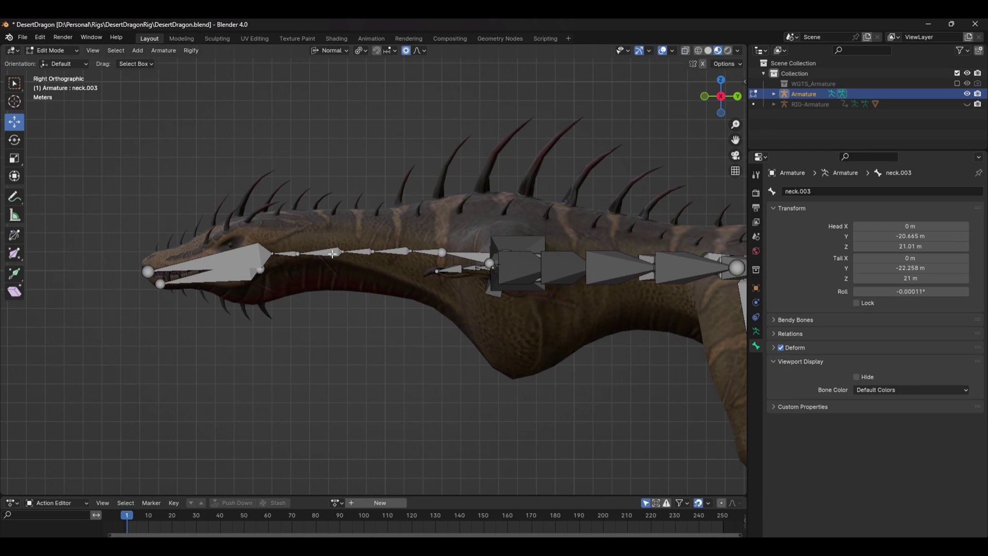
pyautogui.press('r')
pyautogui.click(383, 326)
# - Duplicate the vertical bone and position copies further along beneath the neck
pyautogui.hotkey('shift', 'd')
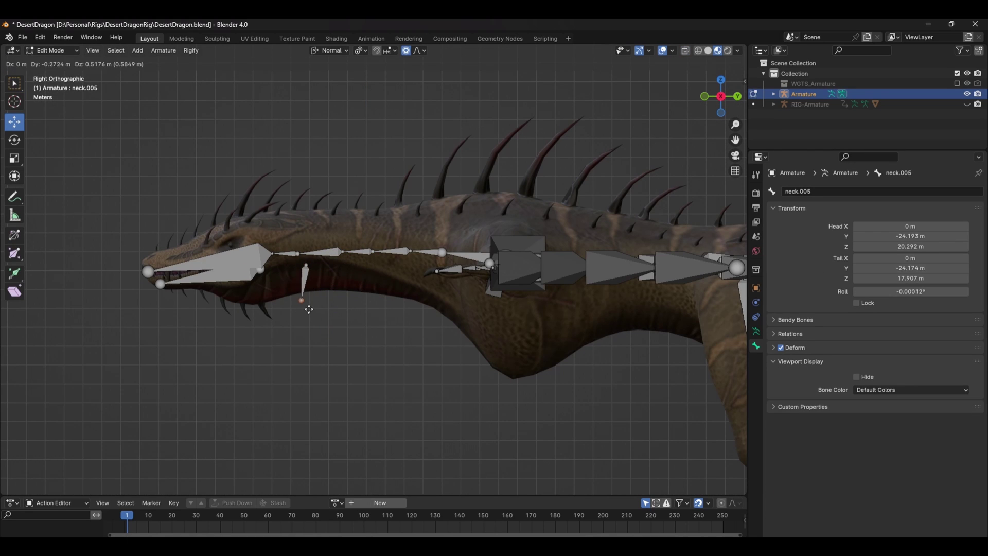
pyautogui.click(309, 305)
pyautogui.press('g')
pyautogui.click(316, 301)
pyautogui.click(320, 298)
pyautogui.moveTo(319, 298); pyautogui.dragTo(327, 290)
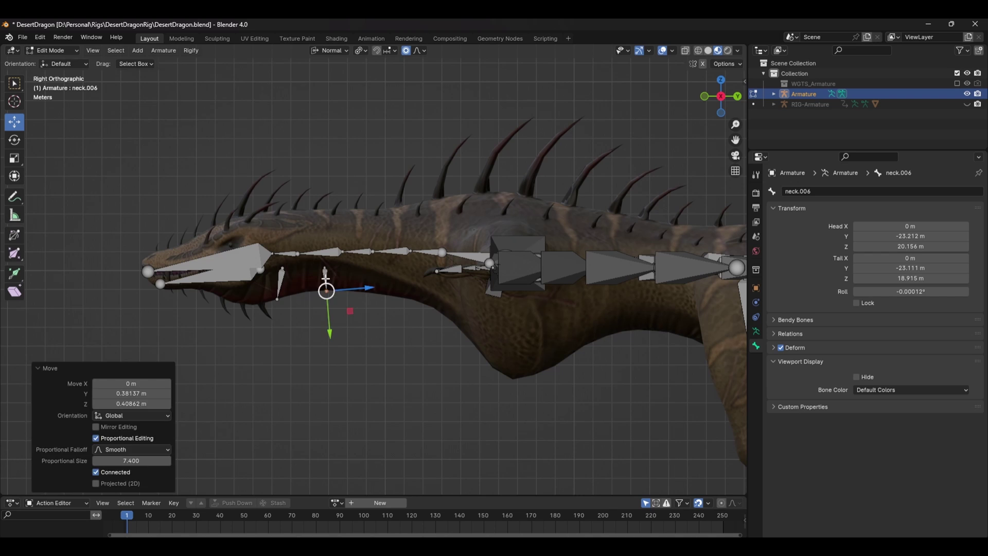
pyautogui.hotkey('shift', 'd')
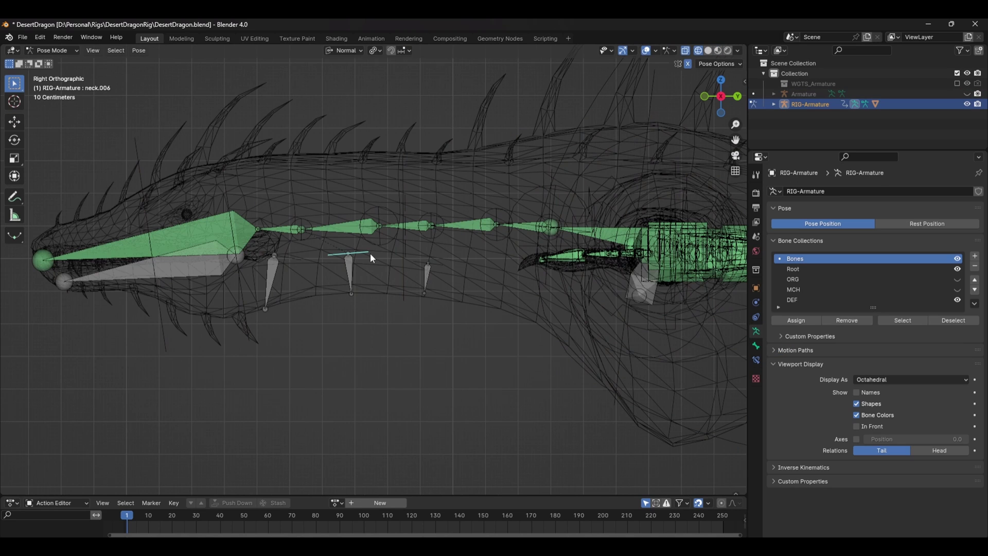
# - Move the dragon rig's neck controls, including neck.005, to new positions
pyautogui.press('g')
pyautogui.click(308, 259)
pyautogui.click(300, 255)
pyautogui.press('g')
pyautogui.click(321, 260)
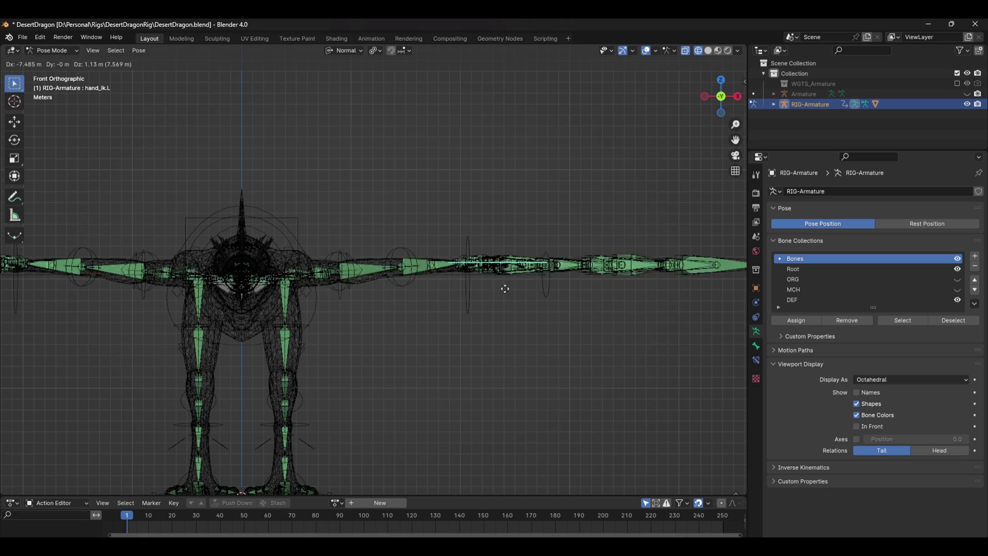
# - Lower the wing arm to horizontal, then select the wing and membrane bones and fold them inward
pyautogui.click(561, 285)
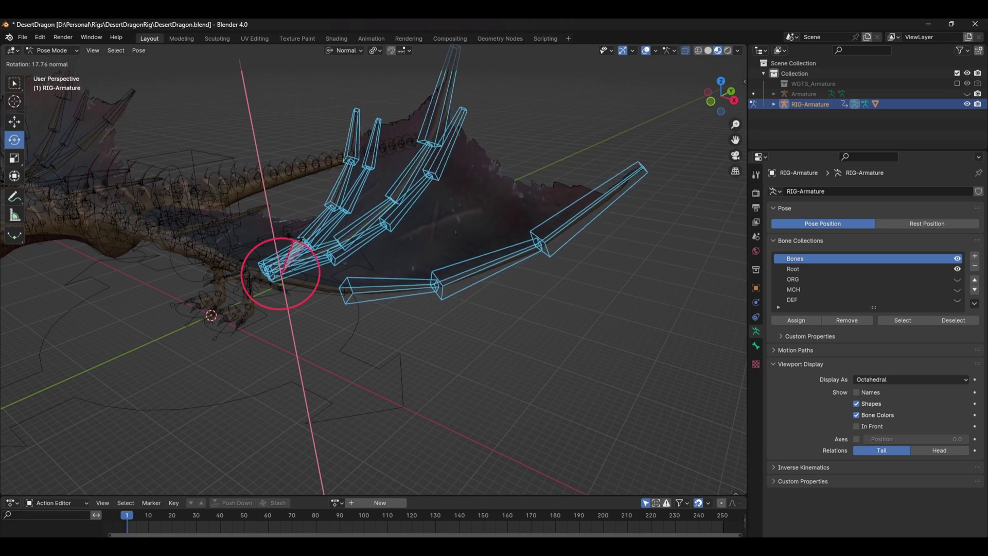
pyautogui.moveTo(315, 257); pyautogui.dragTo(321, 234)
pyautogui.moveTo(324, 277); pyautogui.dragTo(332, 403)
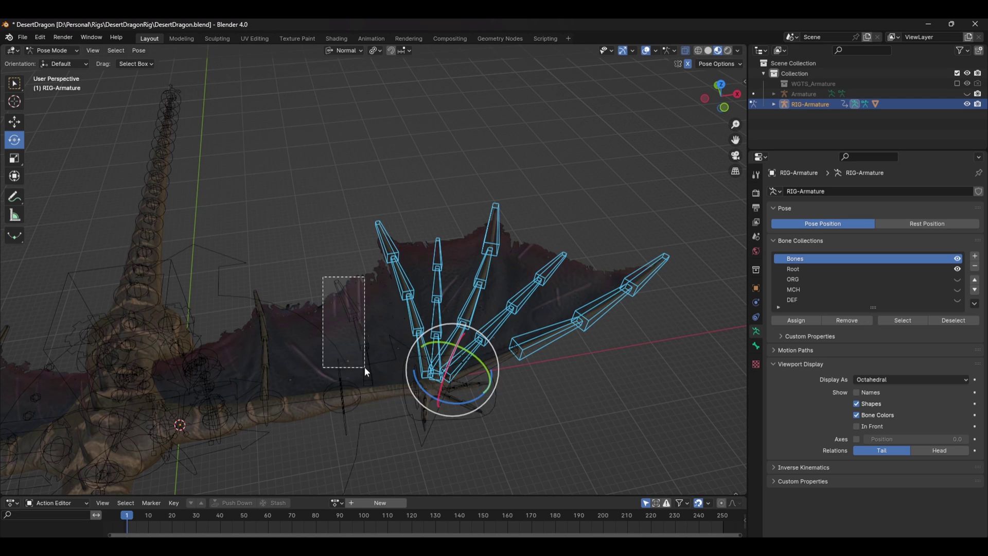
pyautogui.click(299, 311)
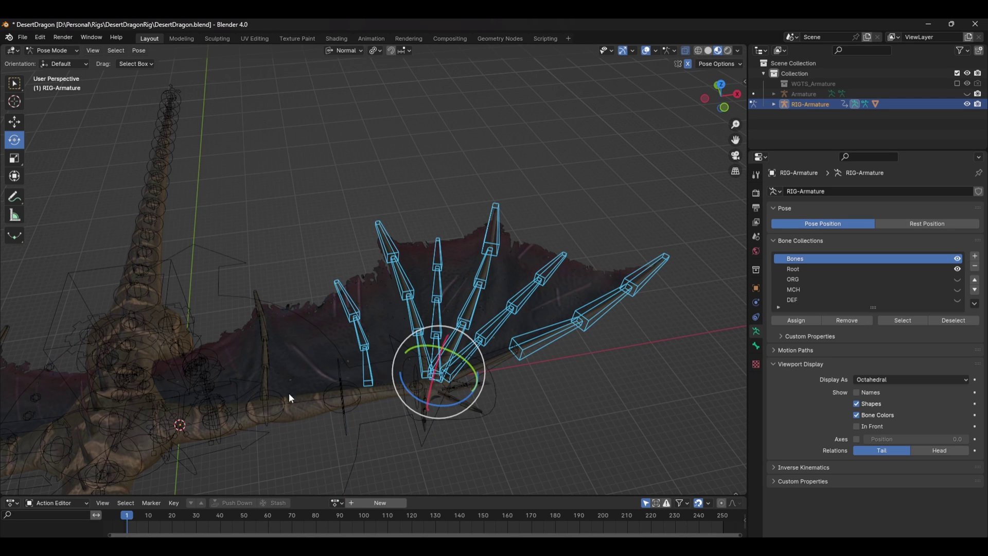
pyautogui.keyDown('shift'); pyautogui.click(269, 370); pyautogui.keyUp('shift')
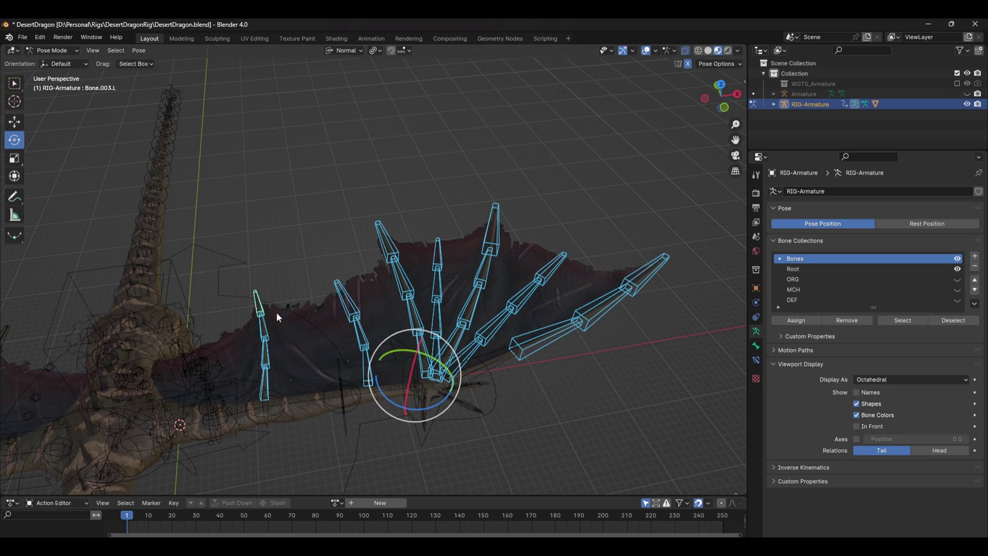
pyautogui.moveTo(430, 390); pyautogui.dragTo(420, 374)
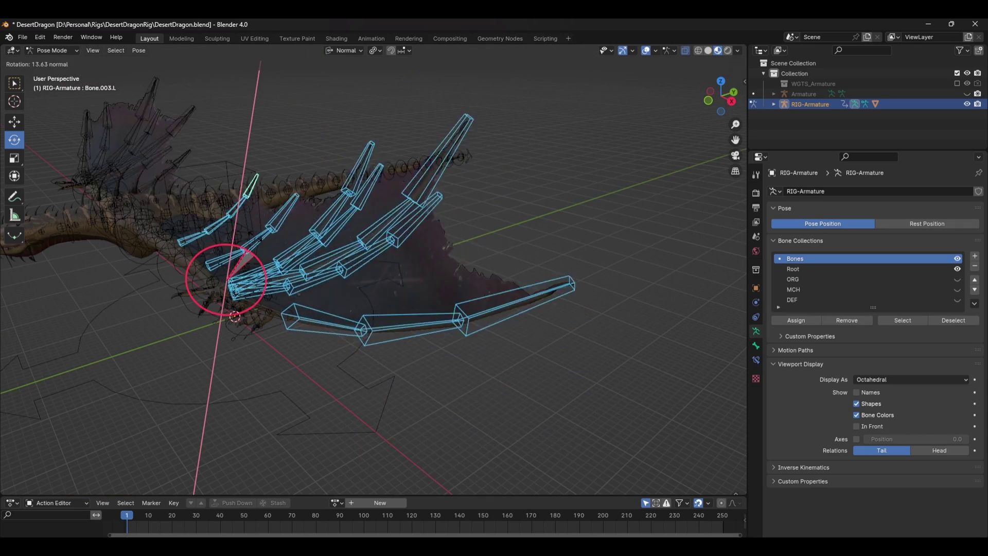